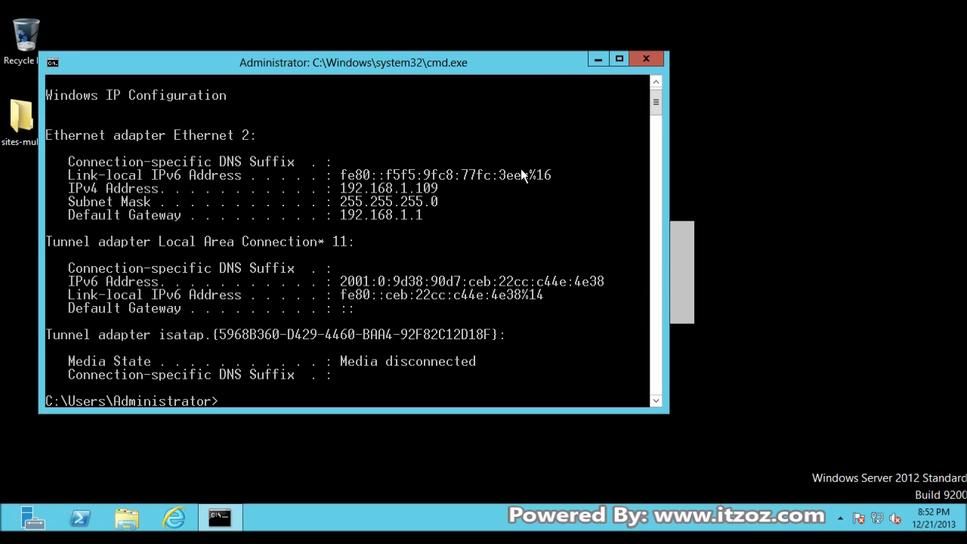
Examine the Ethernet 2 connection details for the IPv4 address, subnet mask, default gateway and DNS servers.
click(597, 60)
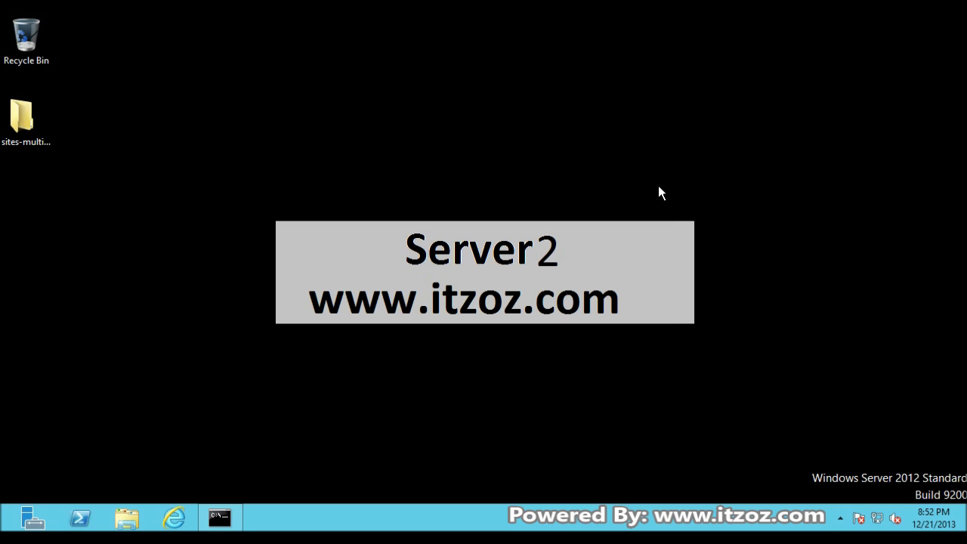
right_click(880, 518)
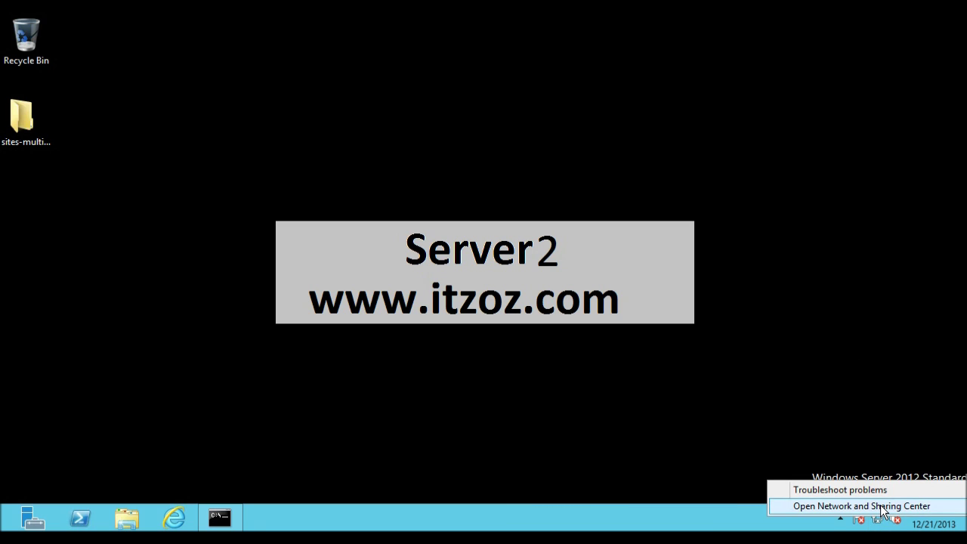
click(883, 507)
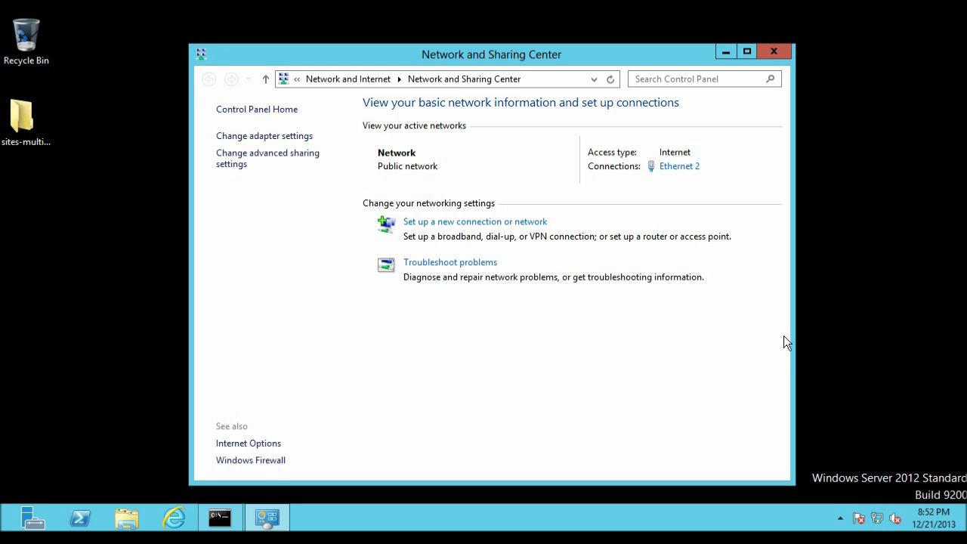
click(675, 171)
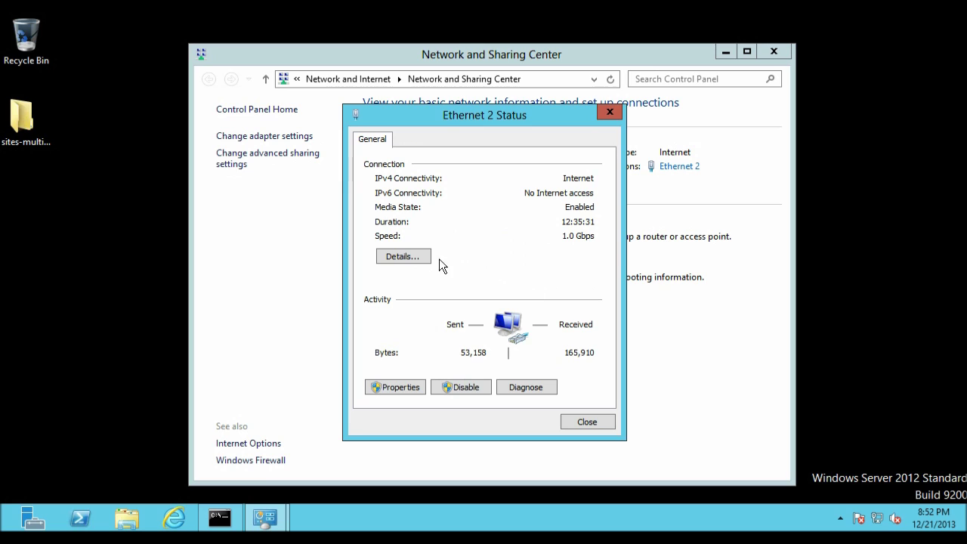
click(403, 257)
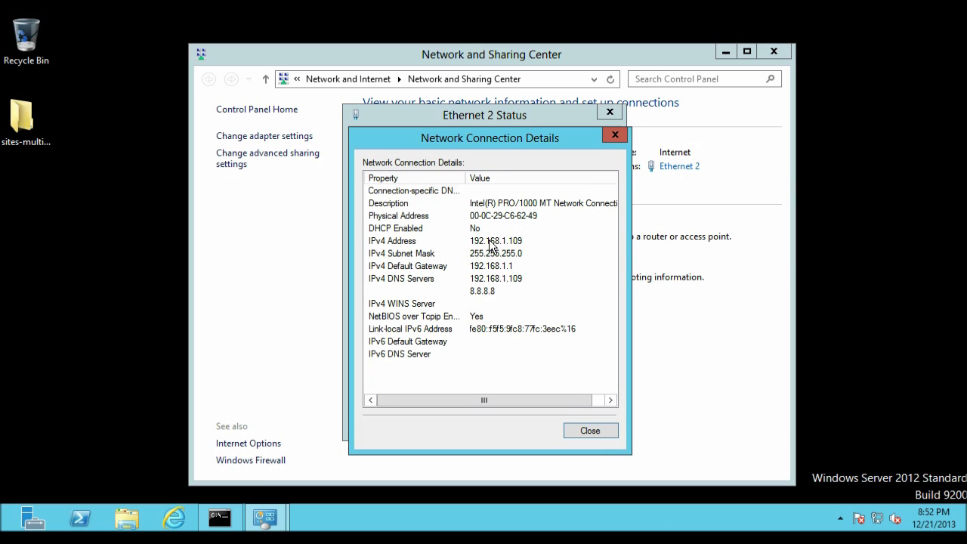
click(495, 244)
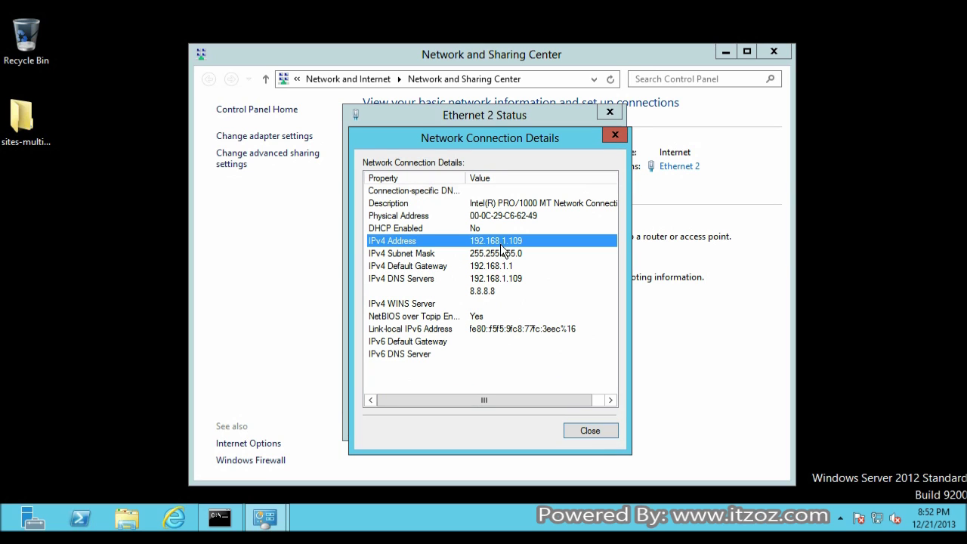
click(502, 255)
click(505, 266)
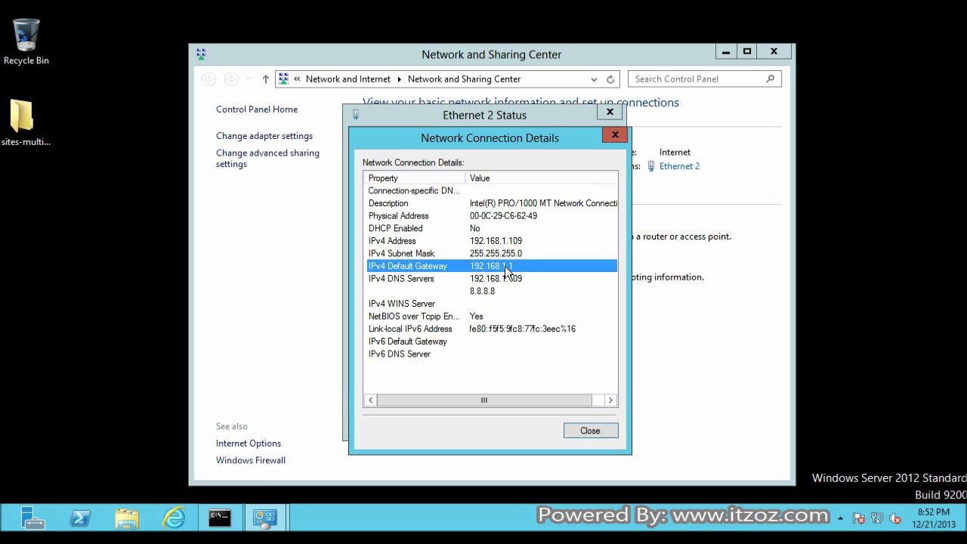
click(510, 278)
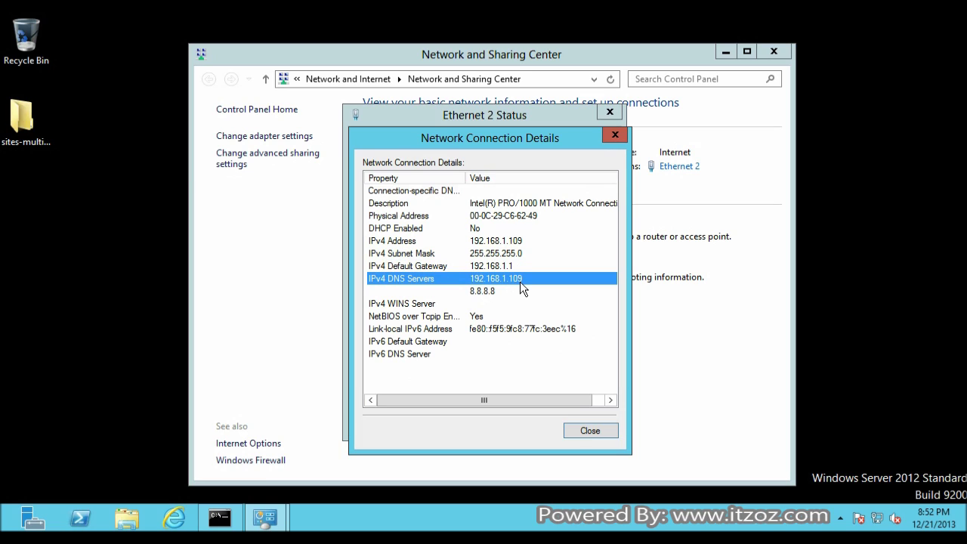
click(492, 290)
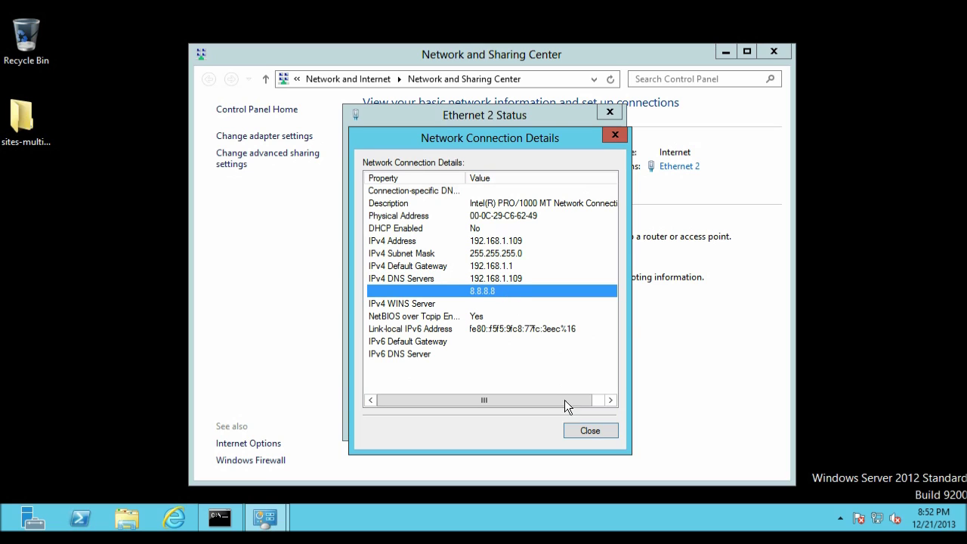
click(583, 430)
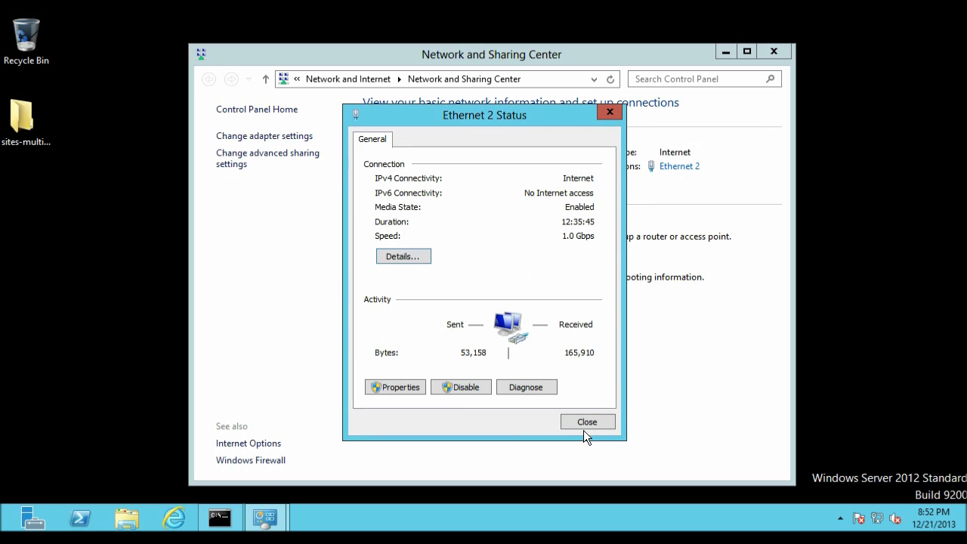
Add the IP address 192.168.1.110 with subnet mask 255.255.255.0 in the advanced TCP/IPv4 settings of Ethernet 2.
click(399, 386)
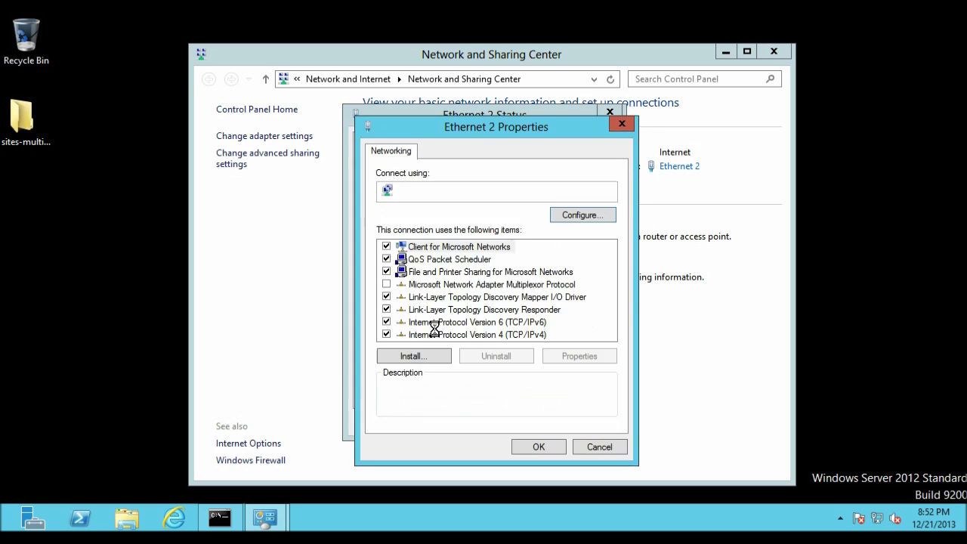
click(489, 336)
click(602, 356)
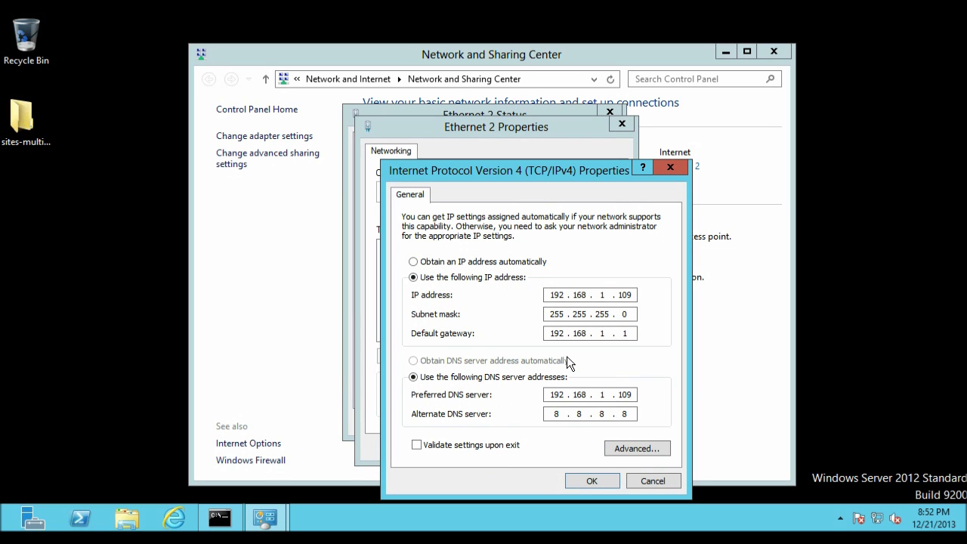
click(639, 448)
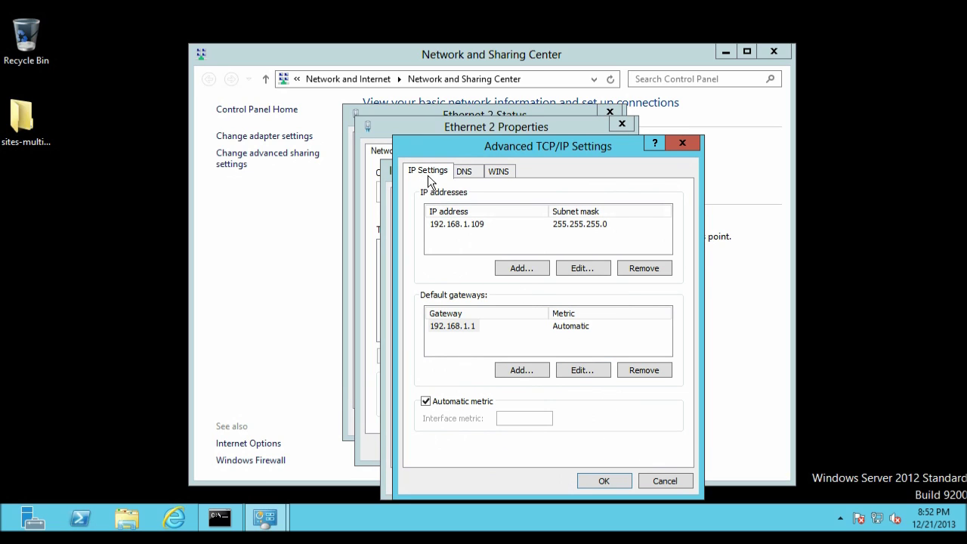
click(510, 270)
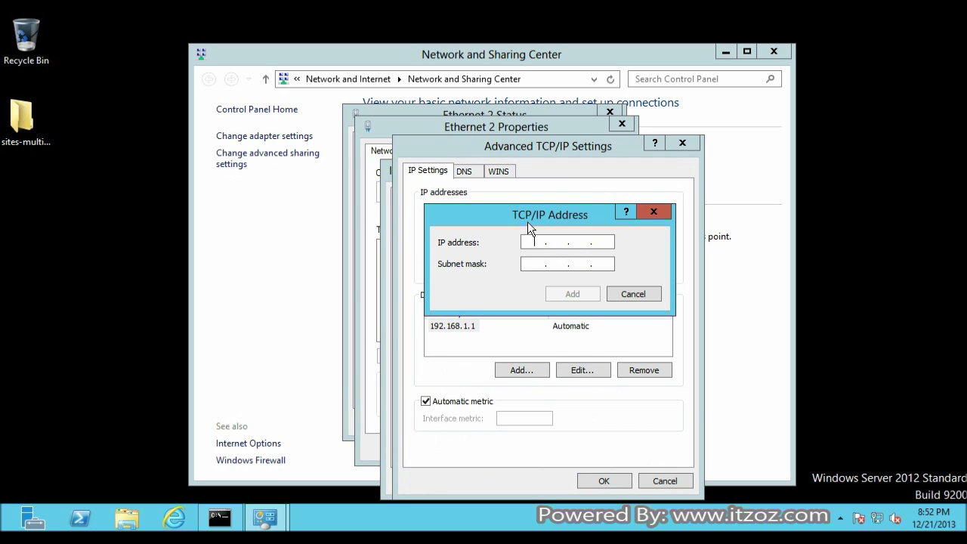
drag(527, 222, 518, 254)
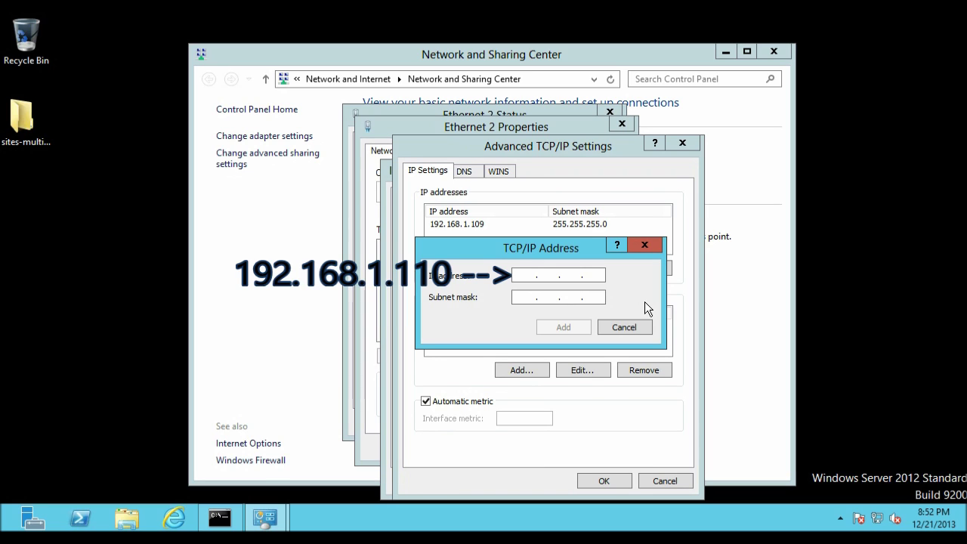
text(192.168.1.110)
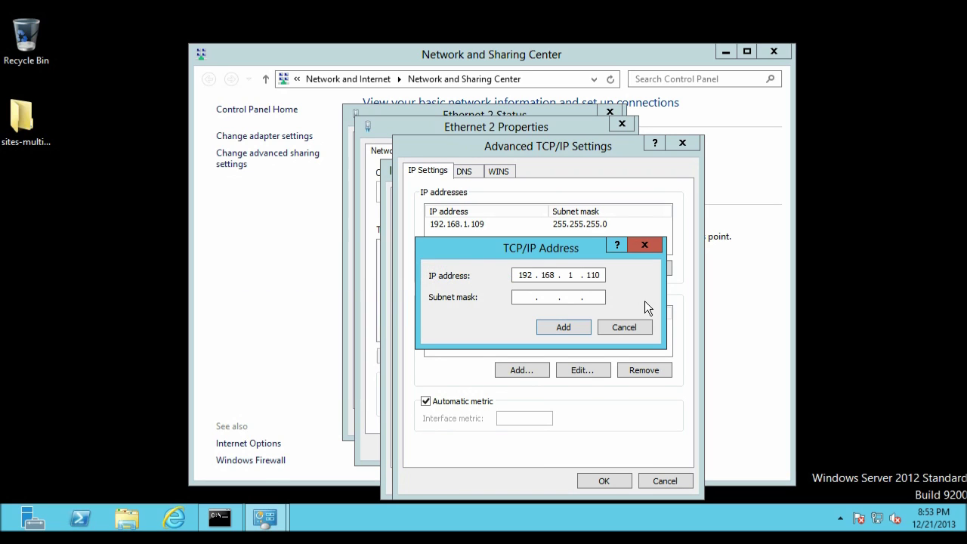
key(Tab)
click(563, 327)
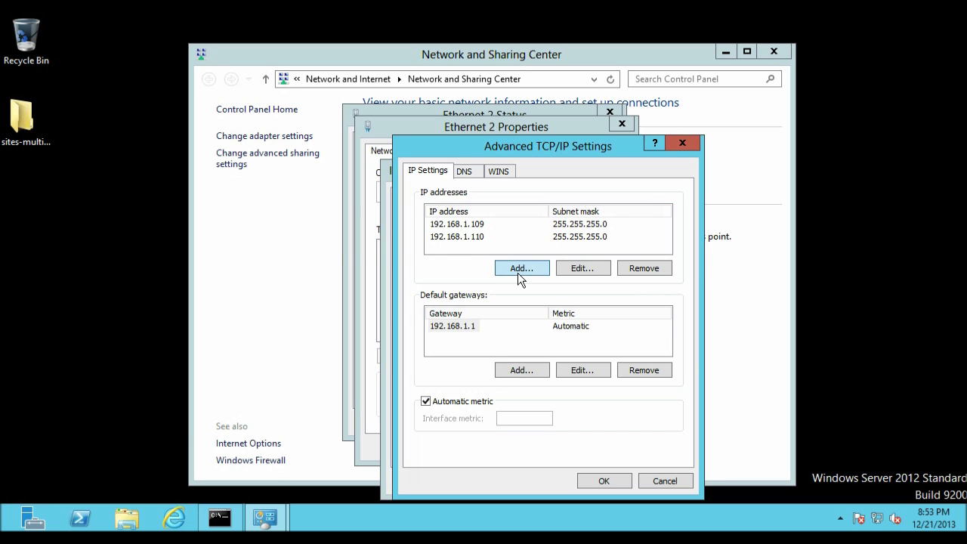
Add the IP addresses 192.168.1.111 and 192.168.1.112 with subnet mask 255.255.255.0 to the adapter.
click(517, 273)
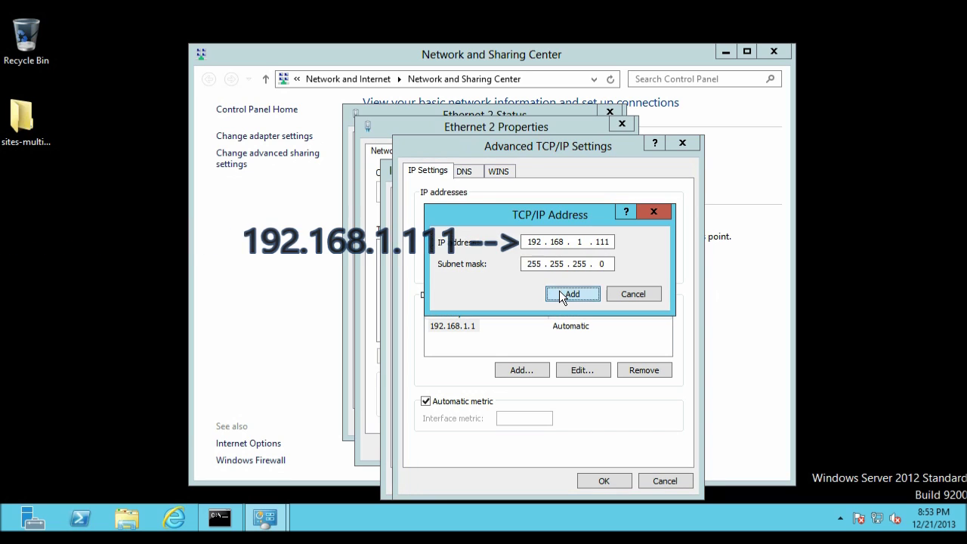
click(563, 291)
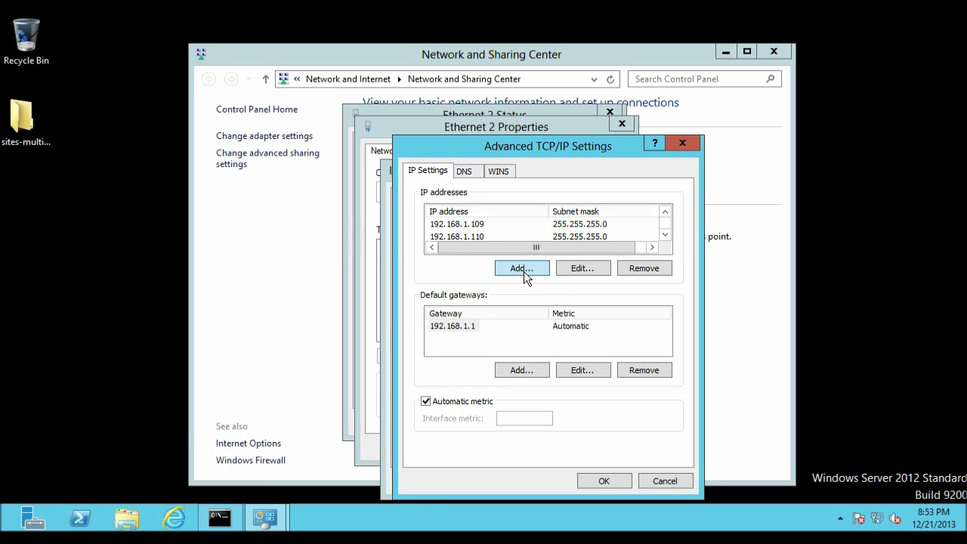
click(523, 271)
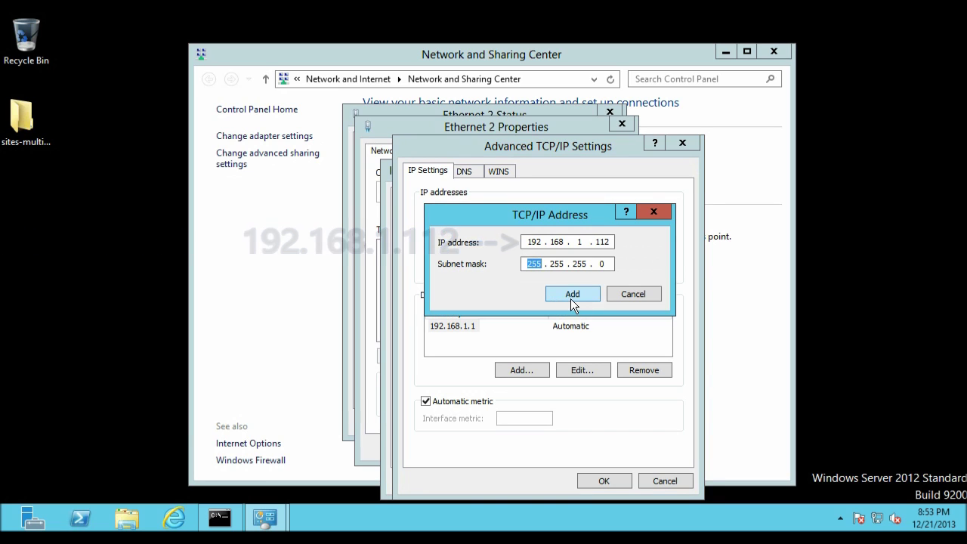
click(570, 293)
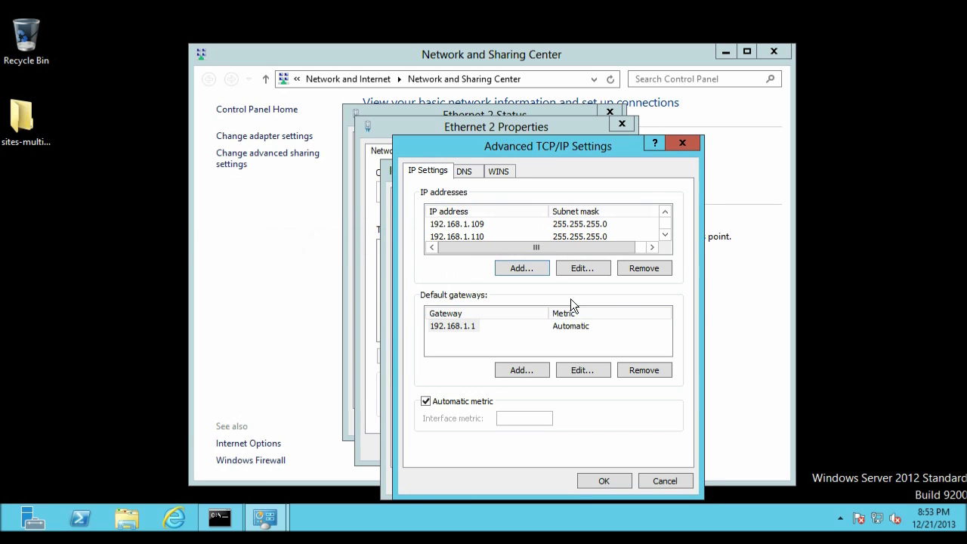
Check each entry in the IP address list and apply the TCP/IP settings to Ethernet 2.
click(483, 225)
click(518, 237)
scroll(648, 242, down, 1)
click(469, 237)
scroll(468, 240, down, 1)
click(480, 236)
scroll(576, 255, down, 1)
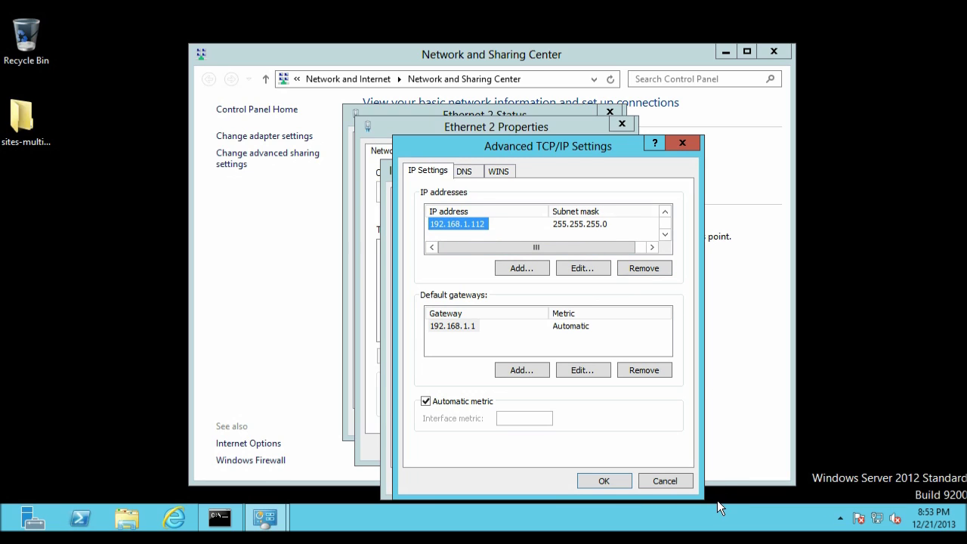
click(615, 483)
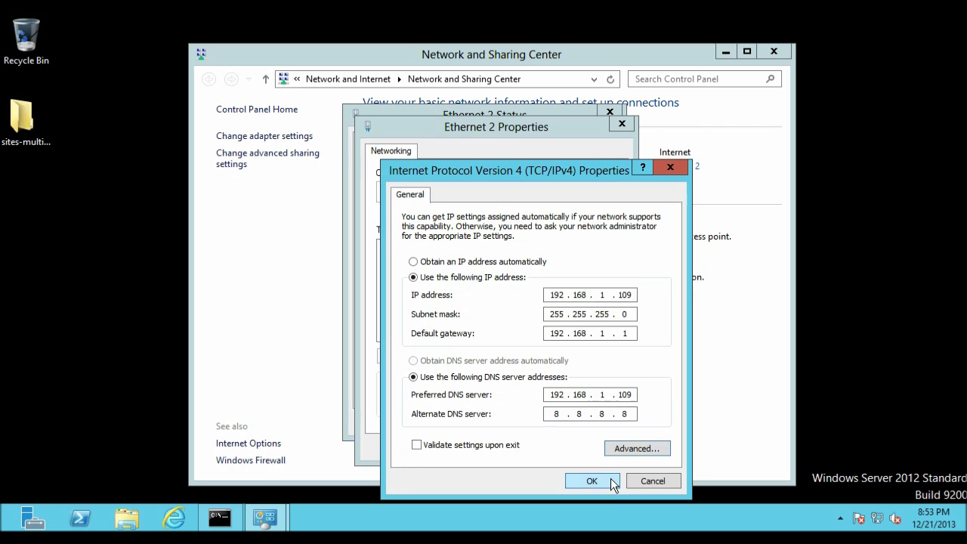
click(592, 480)
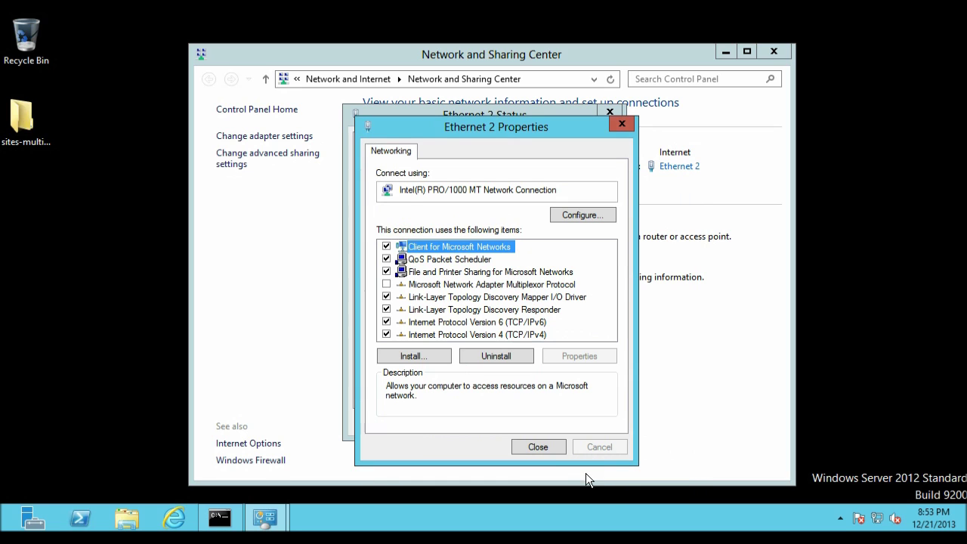
click(557, 448)
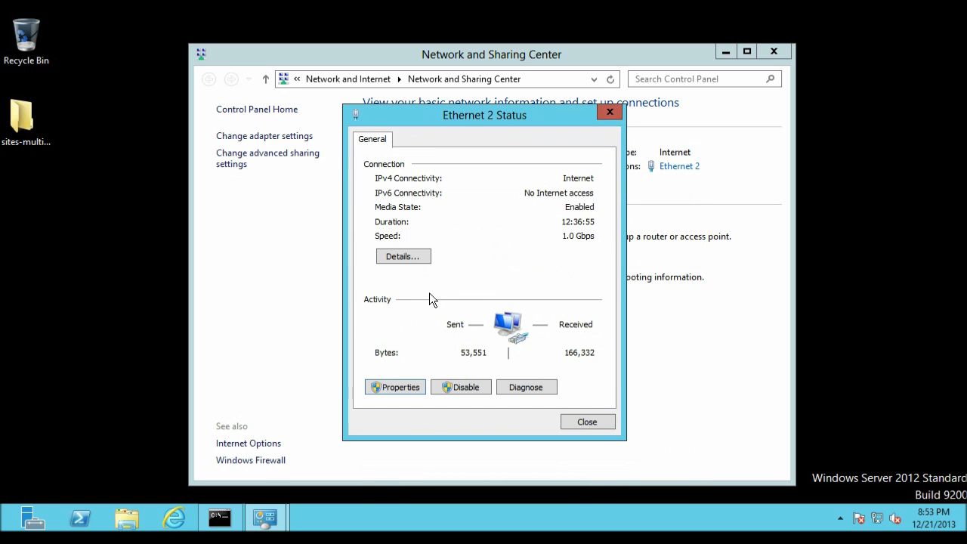
Examine the Ethernet 2 connection details for the added addresses, gateway and DNS servers, and close the network windows.
click(406, 259)
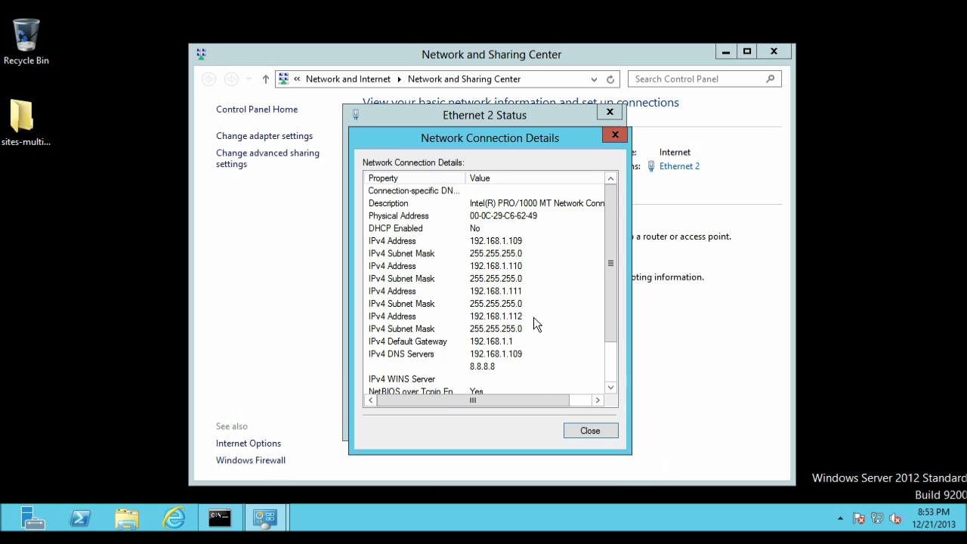
click(529, 344)
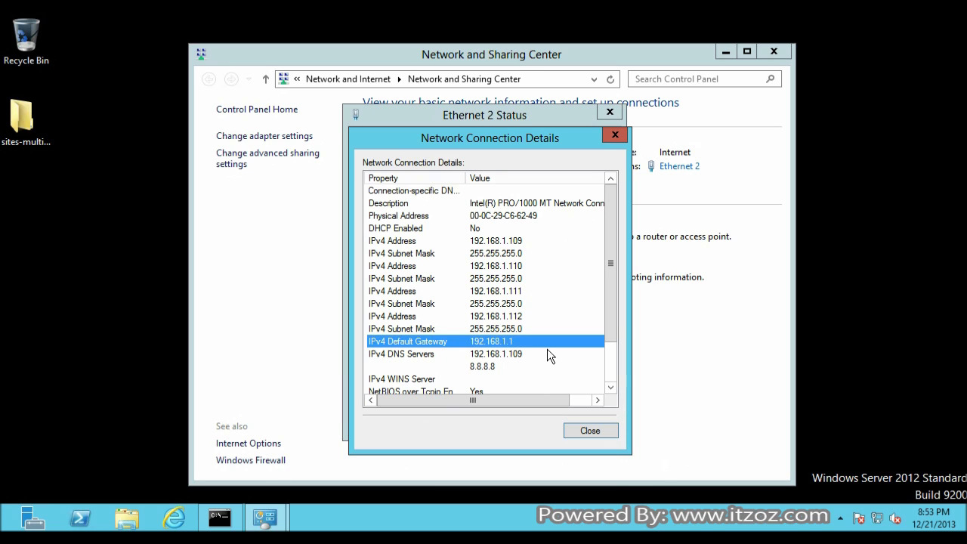
click(519, 357)
click(491, 367)
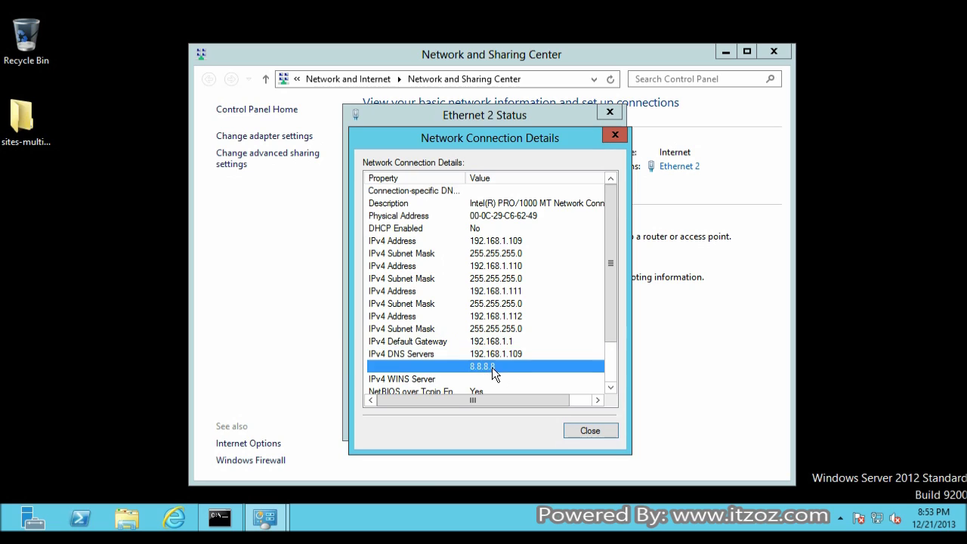
click(585, 431)
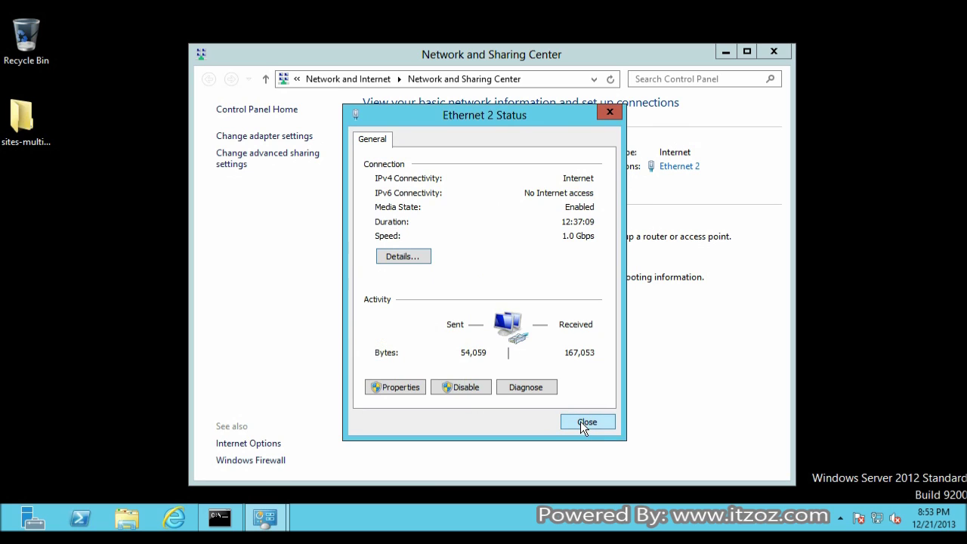
click(580, 421)
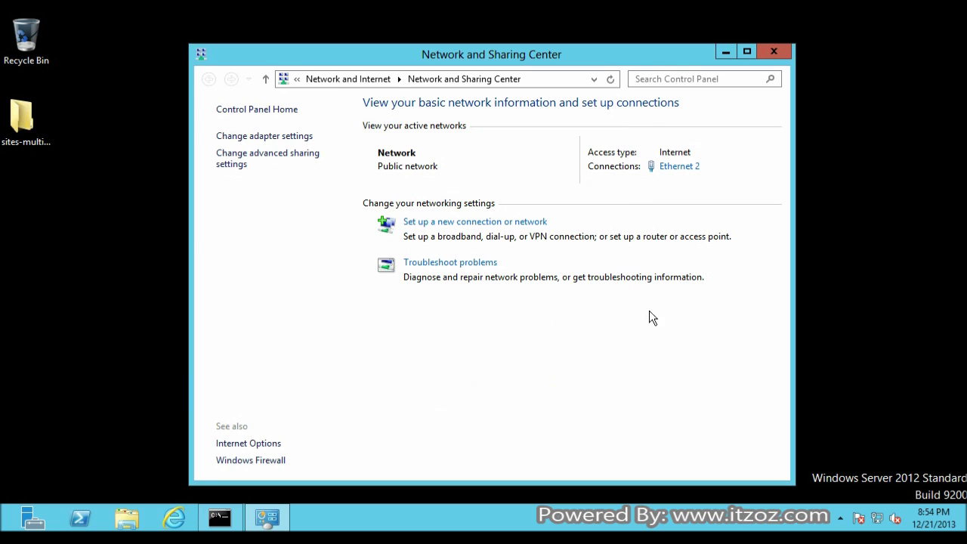
click(774, 52)
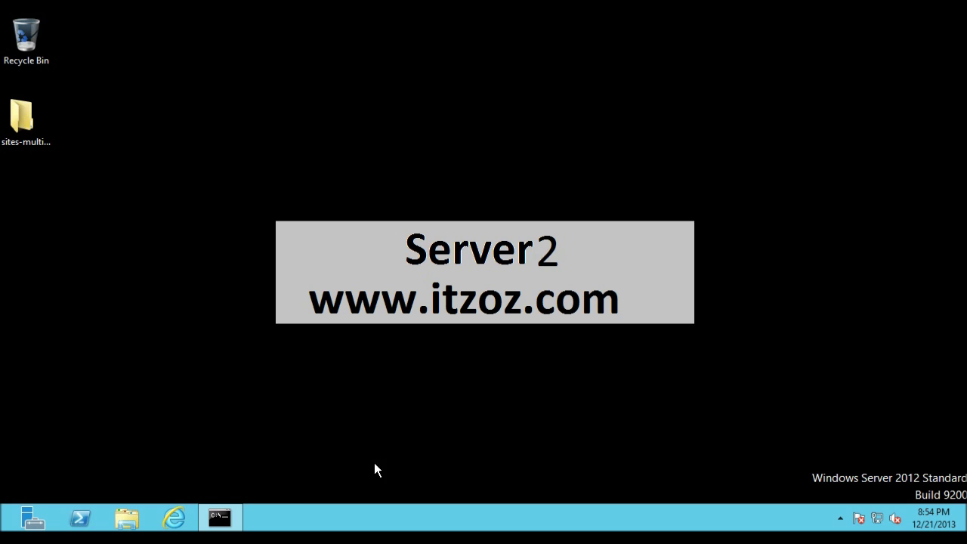
Run ipconfig in the Command Prompt to check the adapter's IPv4 addresses, and close the console.
click(222, 518)
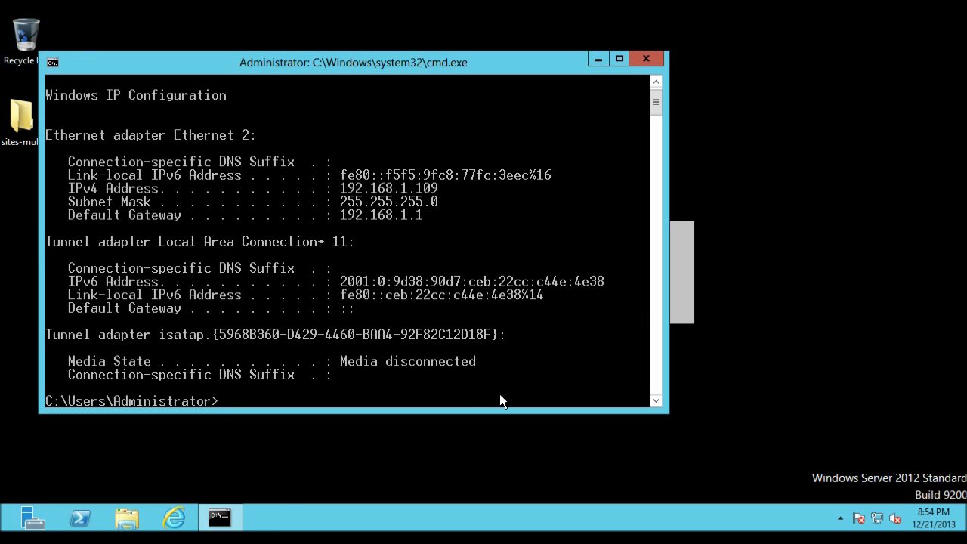
text(ipconfig)
key(Return)
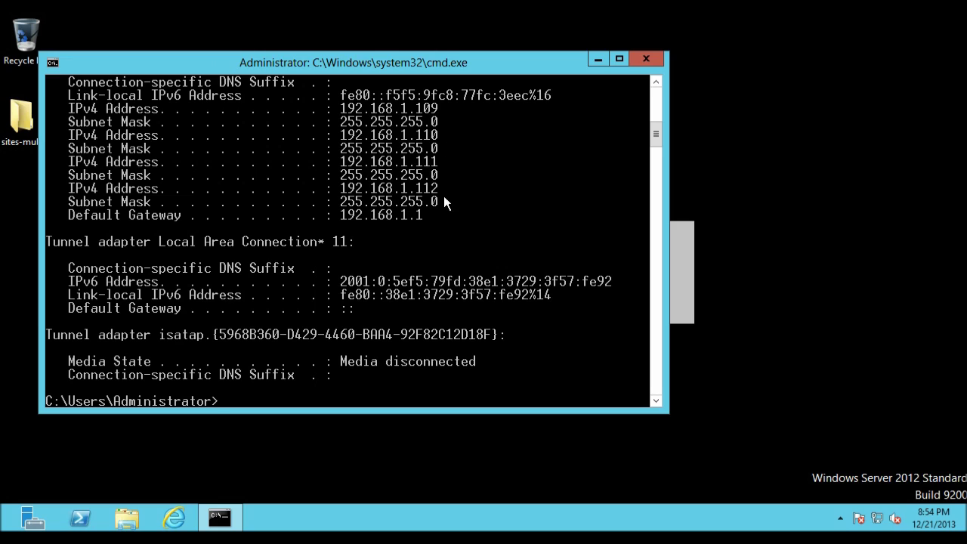
click(647, 60)
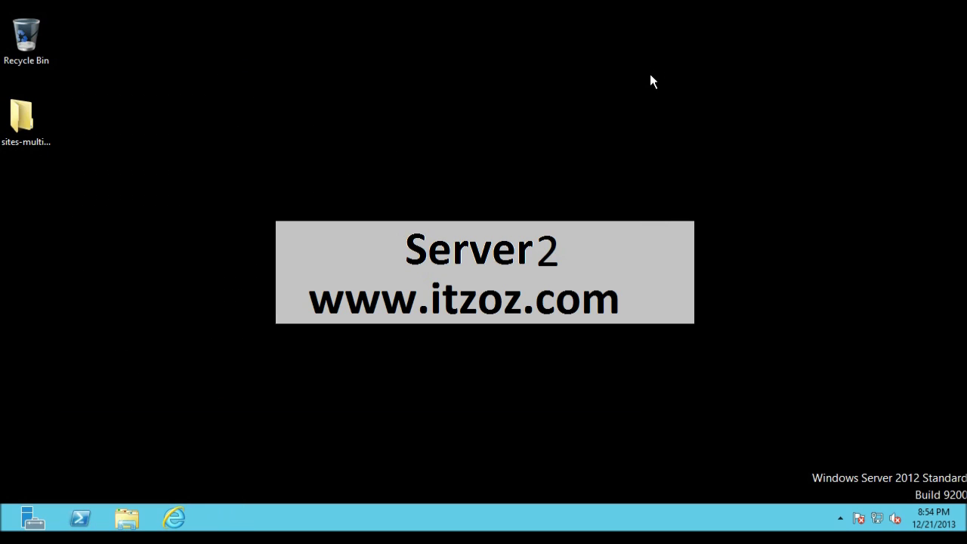
Look through the CANADA, INDIA, UK and USA site folders in the desktop folder sites-multiple-ip, and close the folder window.
double_click(27, 130)
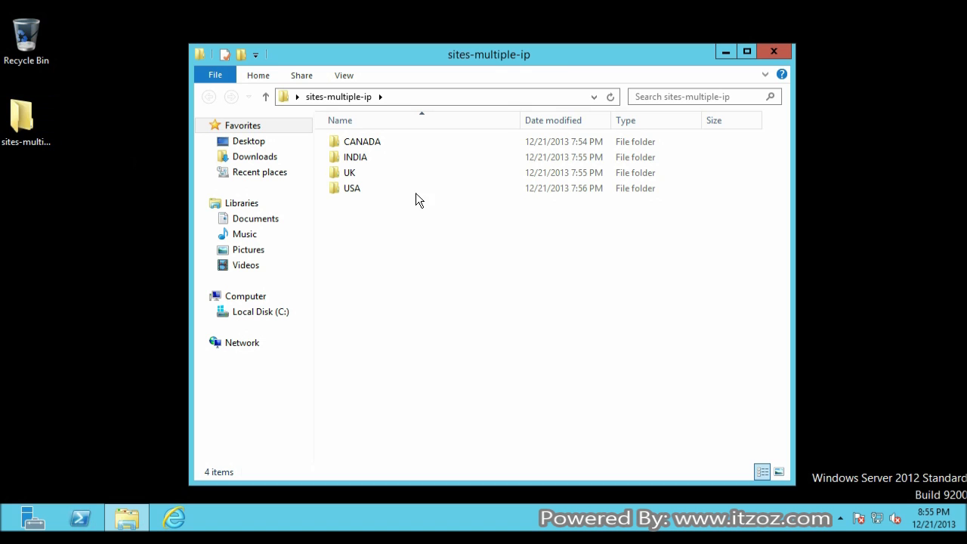
double_click(363, 143)
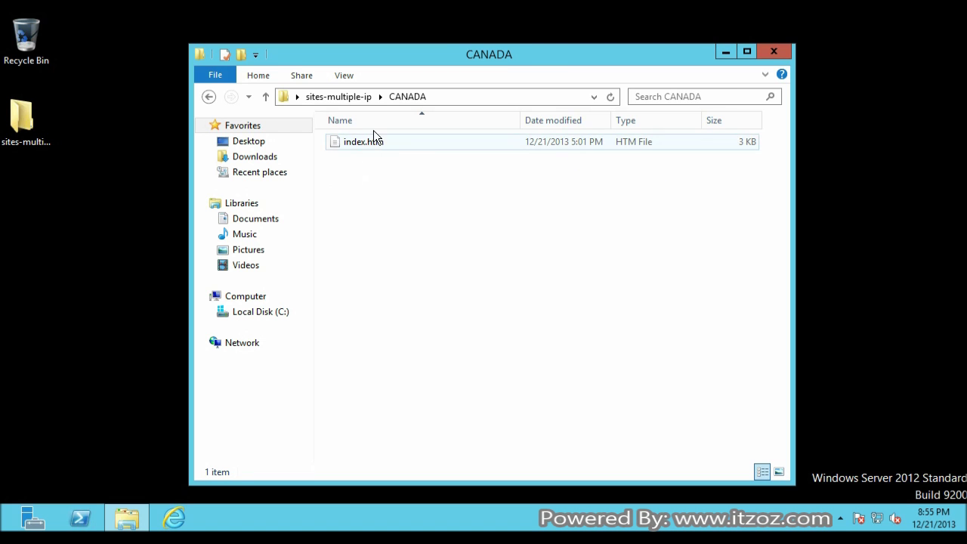
click(355, 96)
double_click(364, 156)
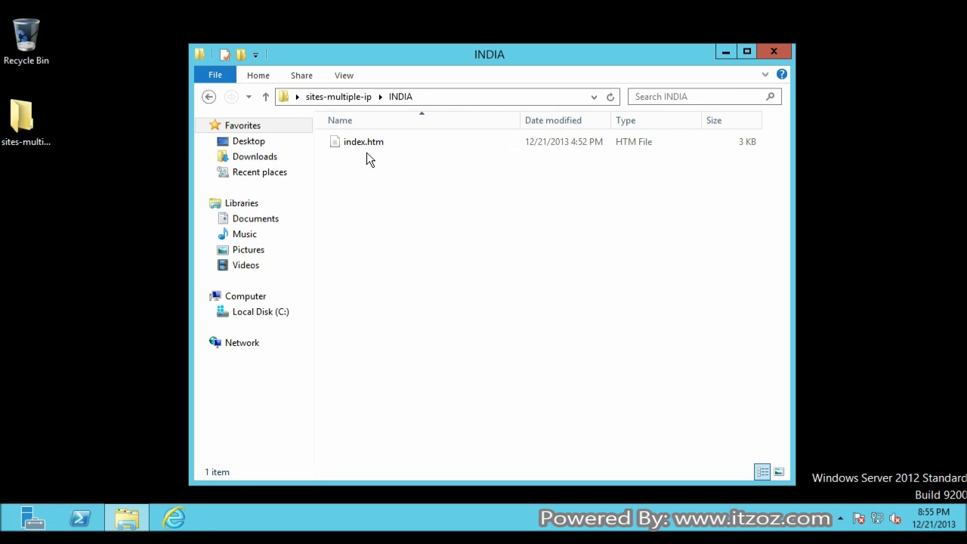
click(354, 97)
double_click(349, 173)
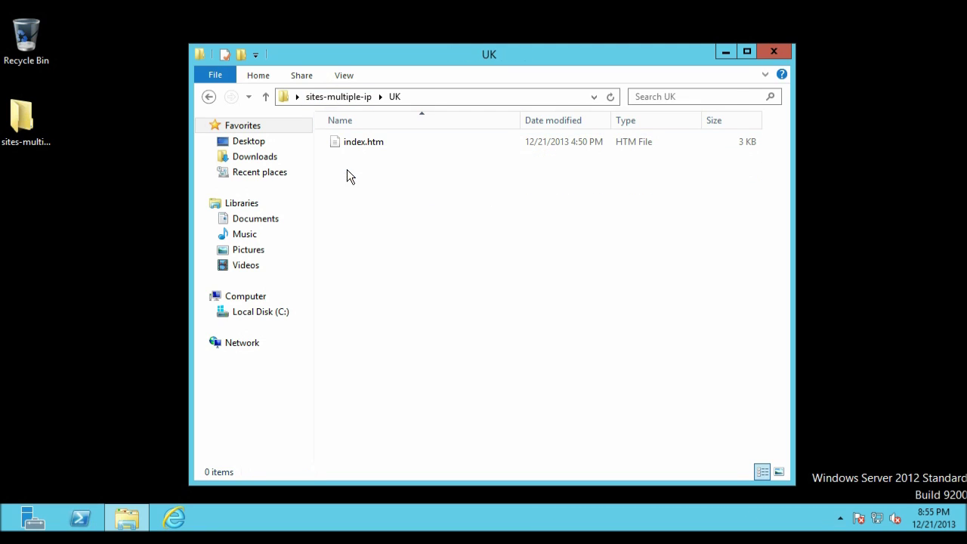
click(352, 99)
double_click(350, 189)
click(346, 99)
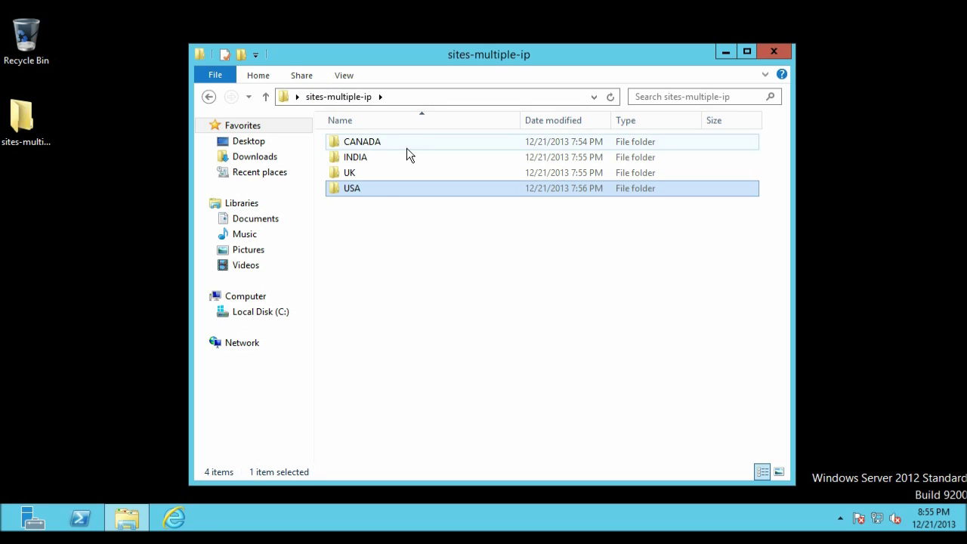
click(774, 52)
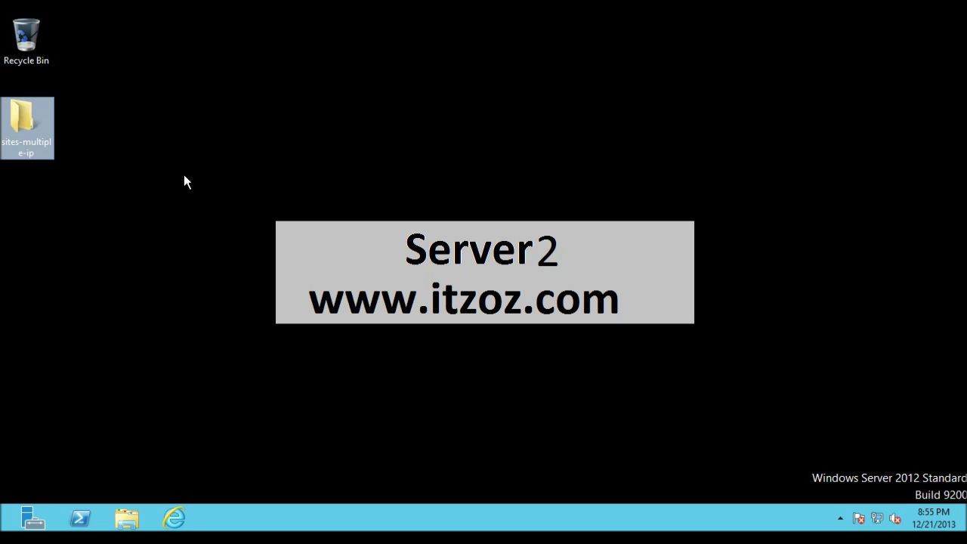
Open Internet Information Services (IIS) Manager from Server Manager and select Default Web Site under server2's sites.
click(34, 520)
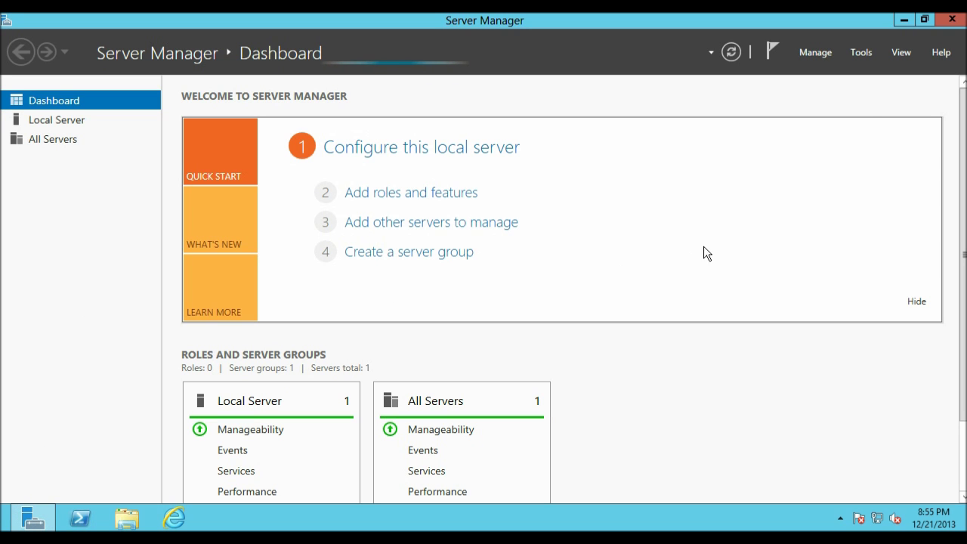
click(861, 52)
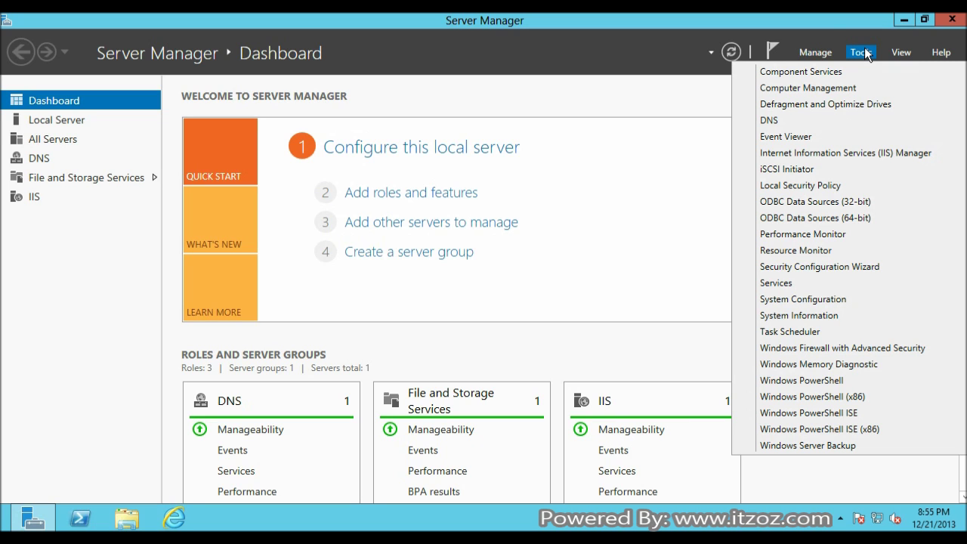
click(875, 153)
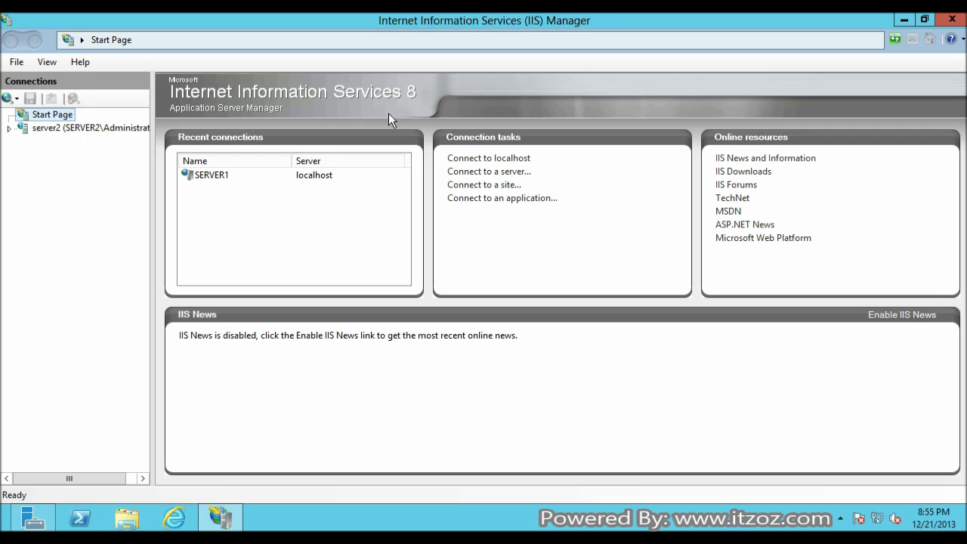
click(9, 129)
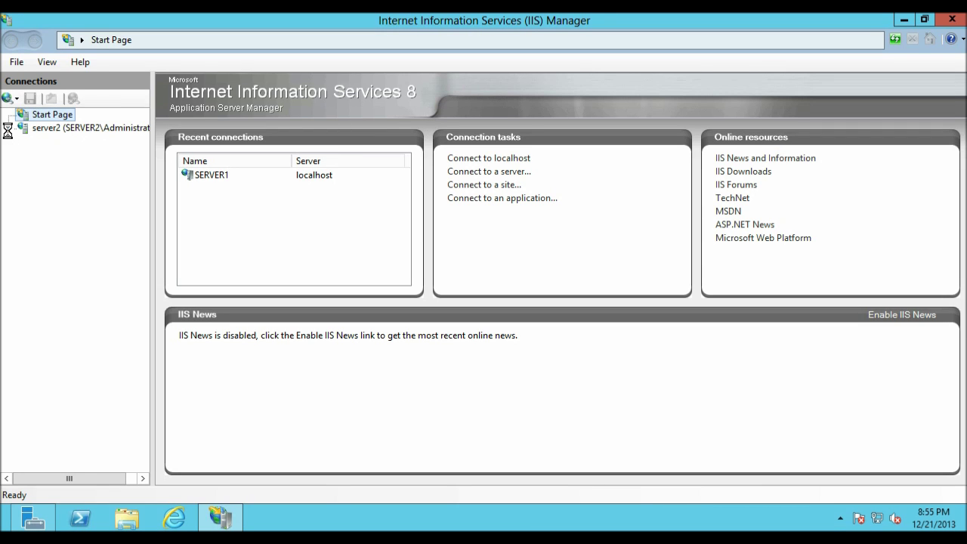
click(24, 130)
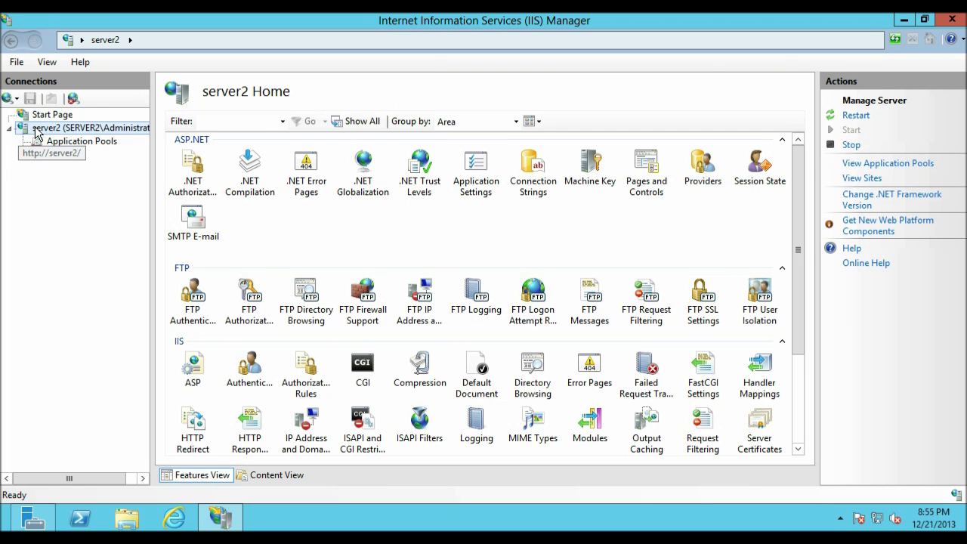
click(38, 157)
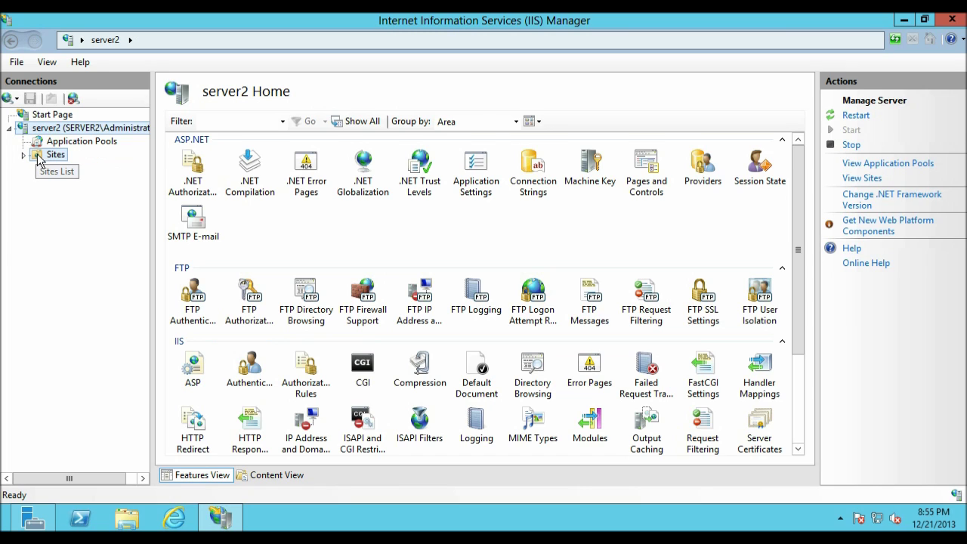
click(24, 154)
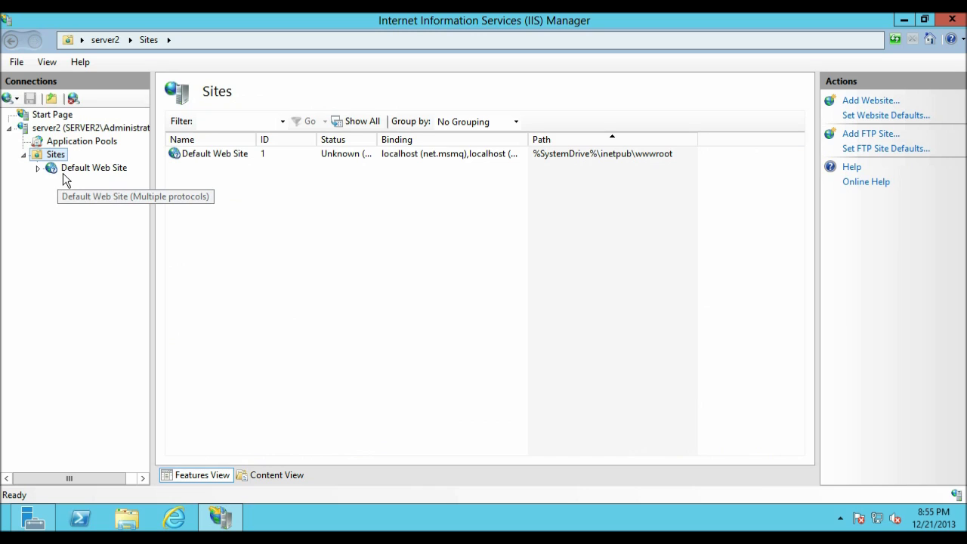
click(55, 171)
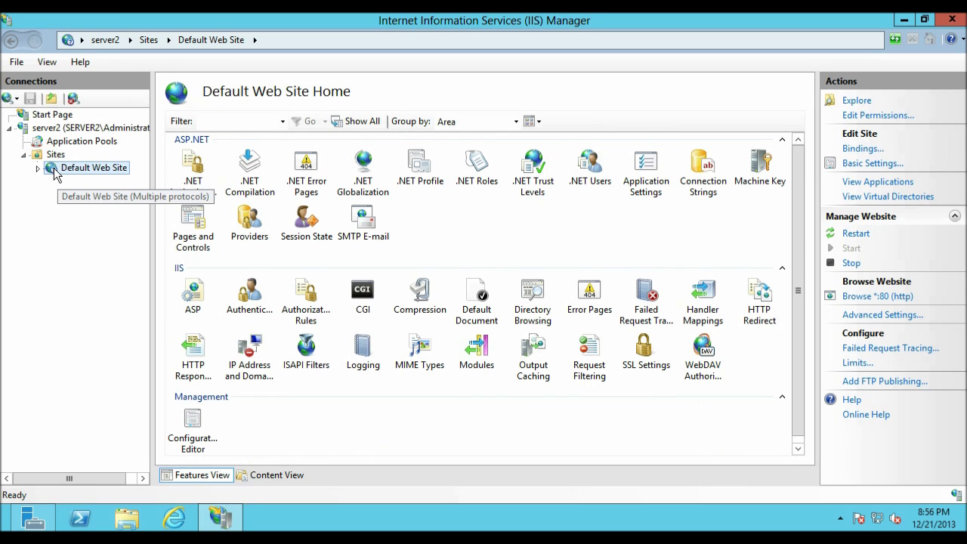
click(867, 298)
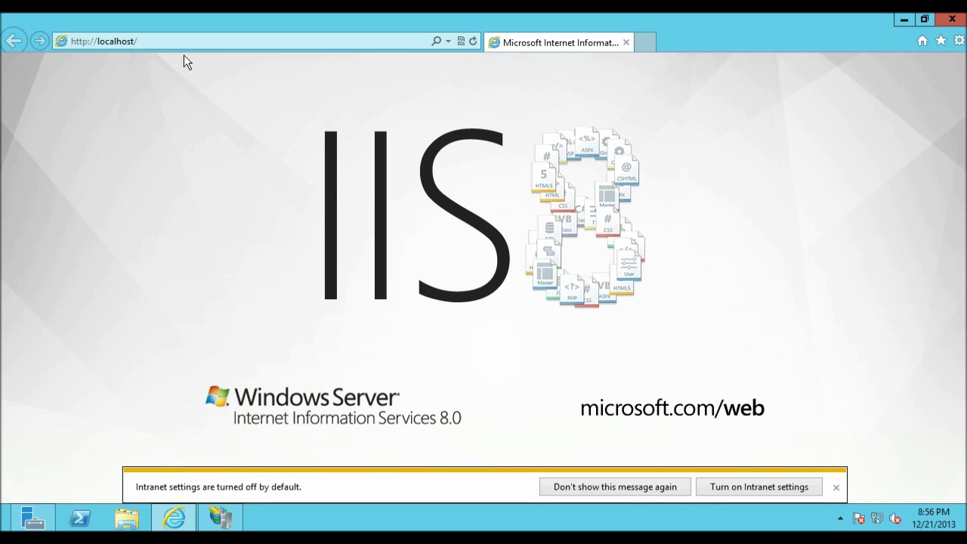
click(150, 40)
click(160, 41)
key(BackSpace)
key(BackSpace)
key(BackSpace)
key(BackSpace)
key(BackSpace)
key(BackSpace)
key(BackSpace)
key(BackSpace)
key(BackSpace)
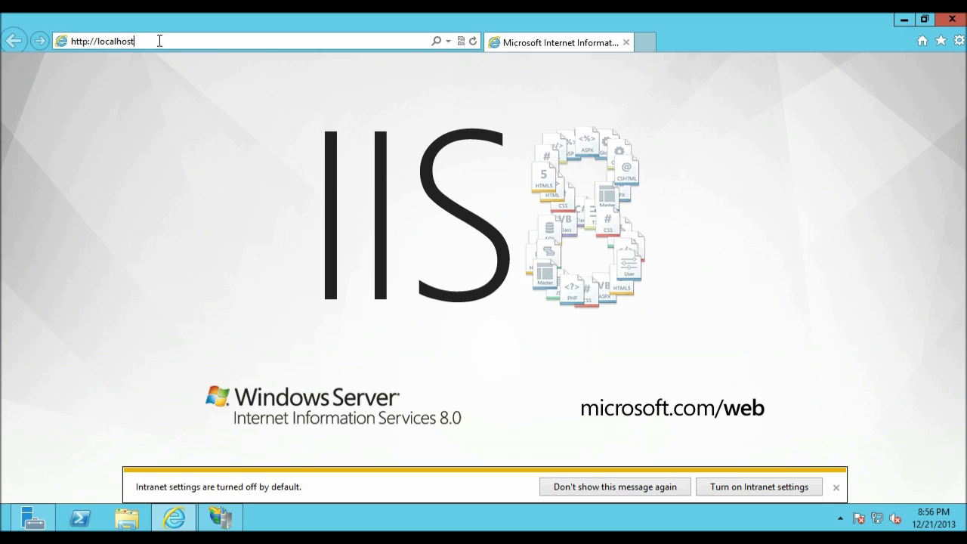
key(BackSpace)
text(192.168.1.109)
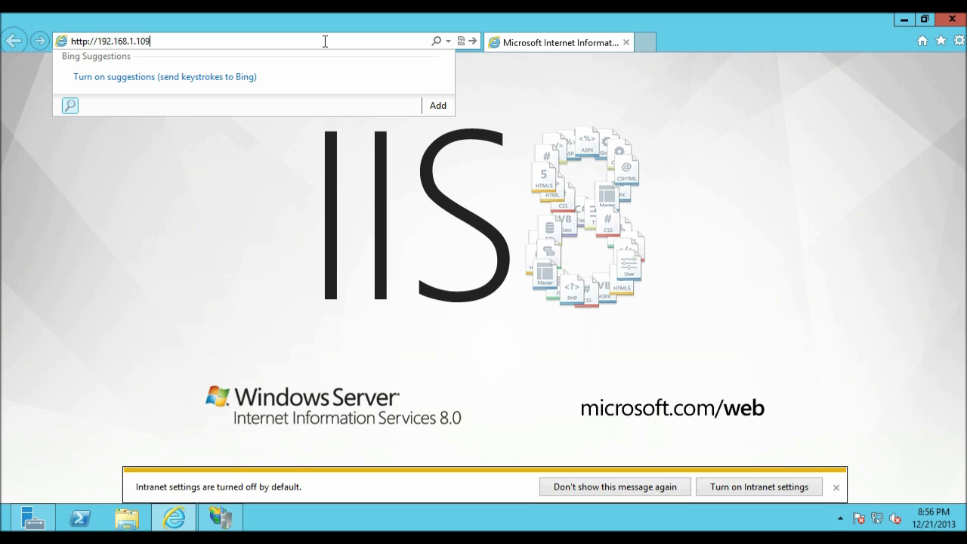
key(Return)
Test the site in the browser at the addresses 192.168.1.110 and 192.168.1.111.
key(BackSpace)
key(BackSpace)
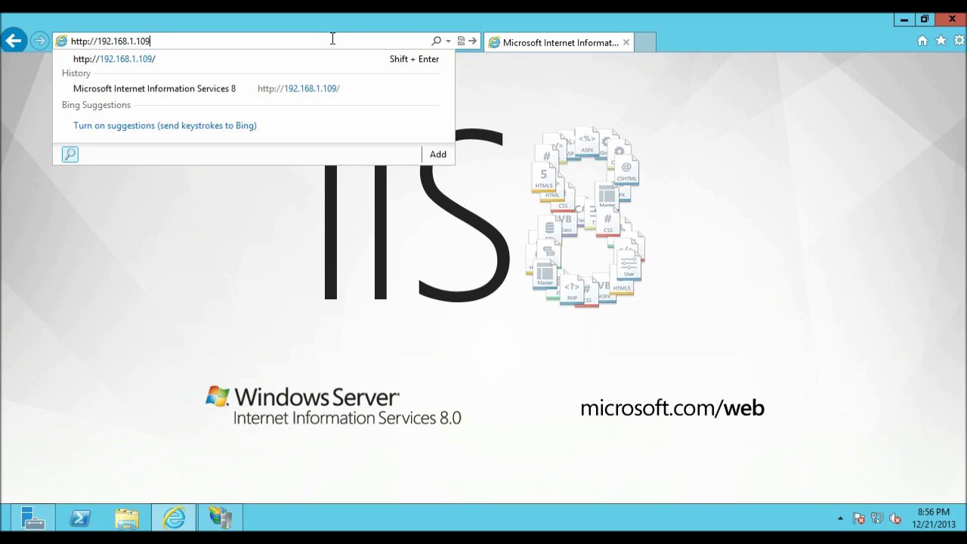
key(BackSpace)
text(10)
key(Return)
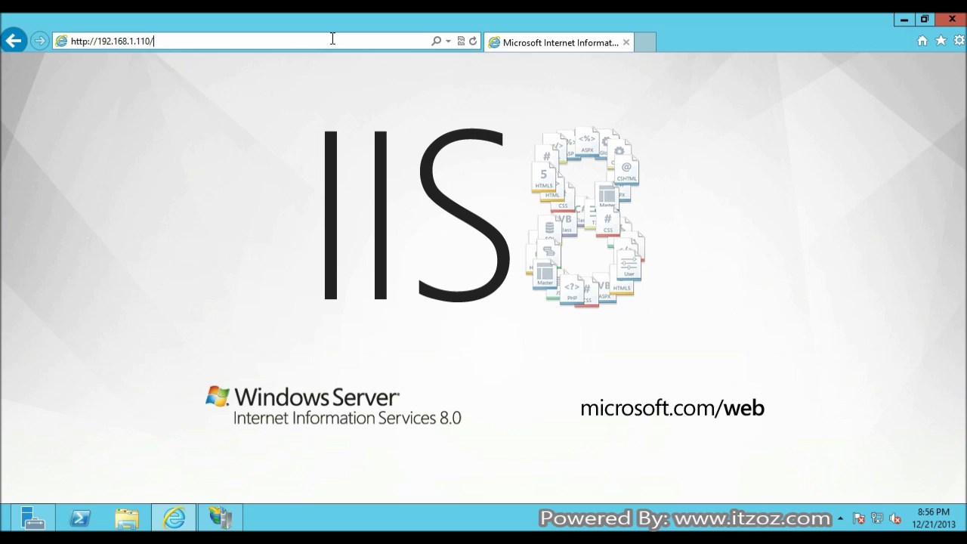
key(BackSpace)
key(BackSpace)
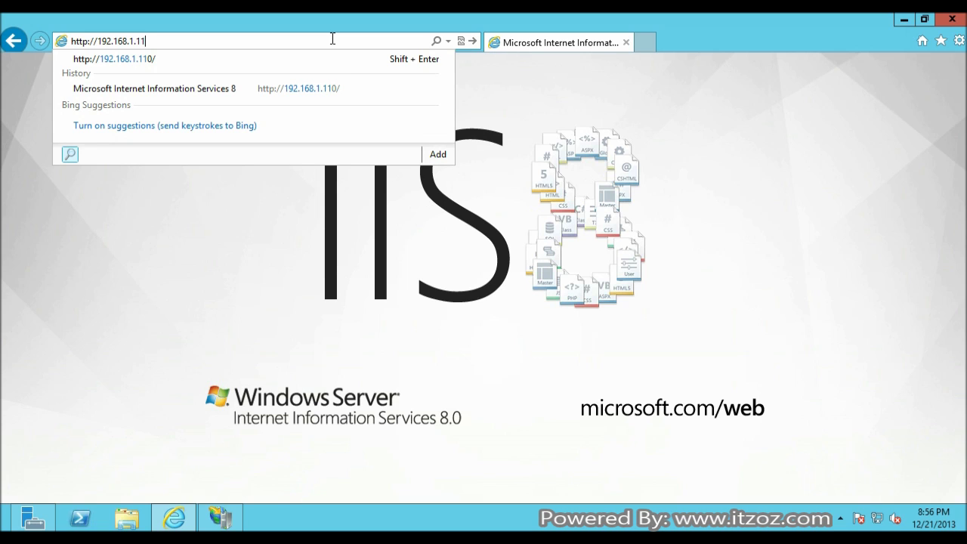
text(1)
key(Return)
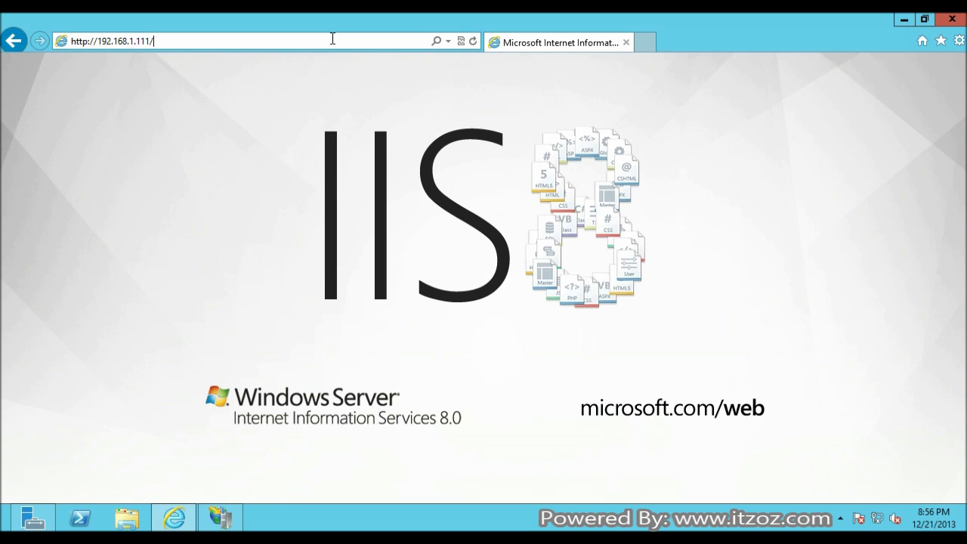
Load the site at 192.168.1.112 and close the browser.
click(332, 38)
key(BackSpace)
key(BackSpace)
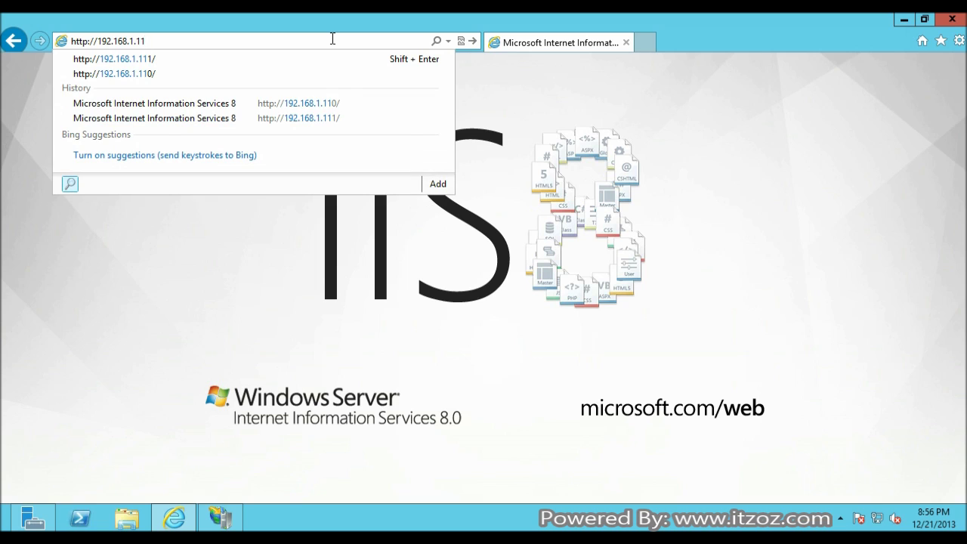
text(2)
key(Return)
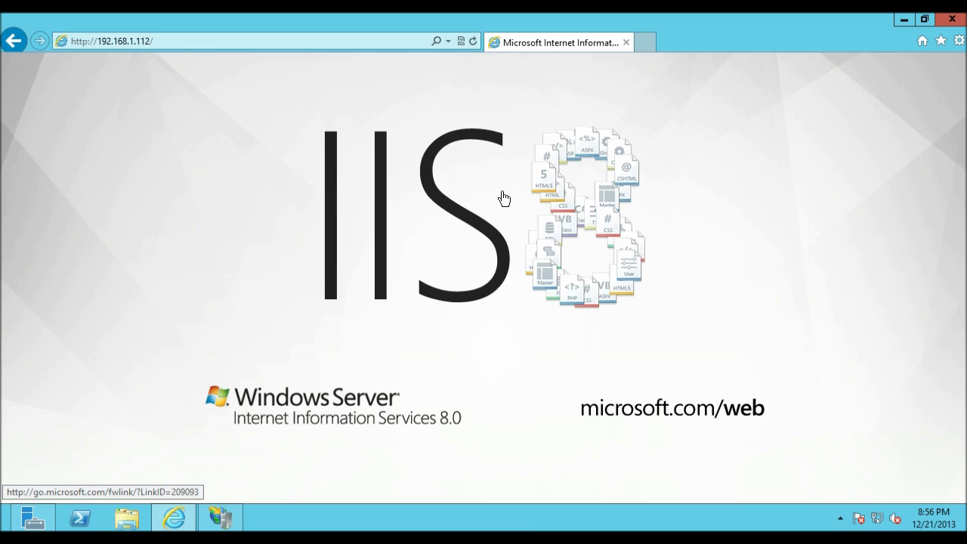
click(952, 21)
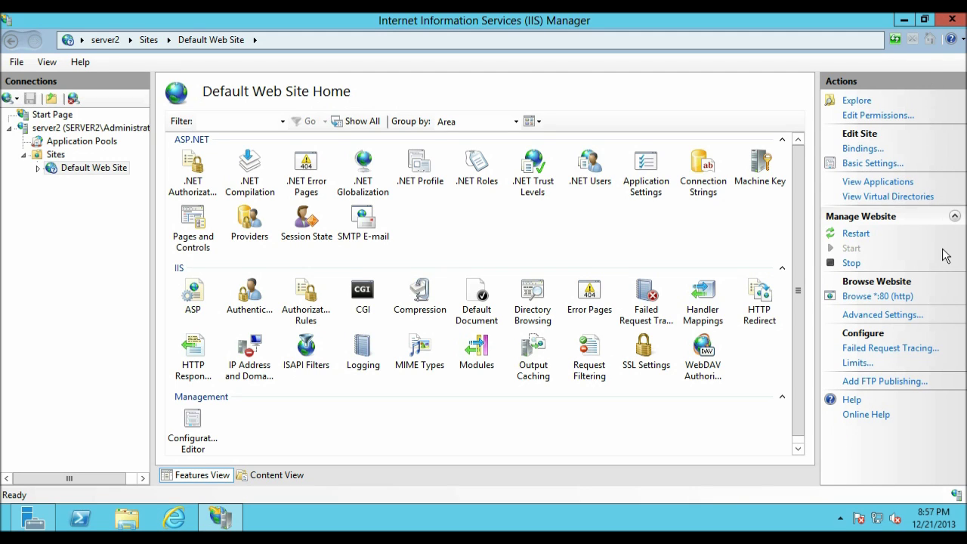
Remove the http port 80 binding for all IP addresses from the Default Web Site's bindings.
click(880, 298)
click(863, 149)
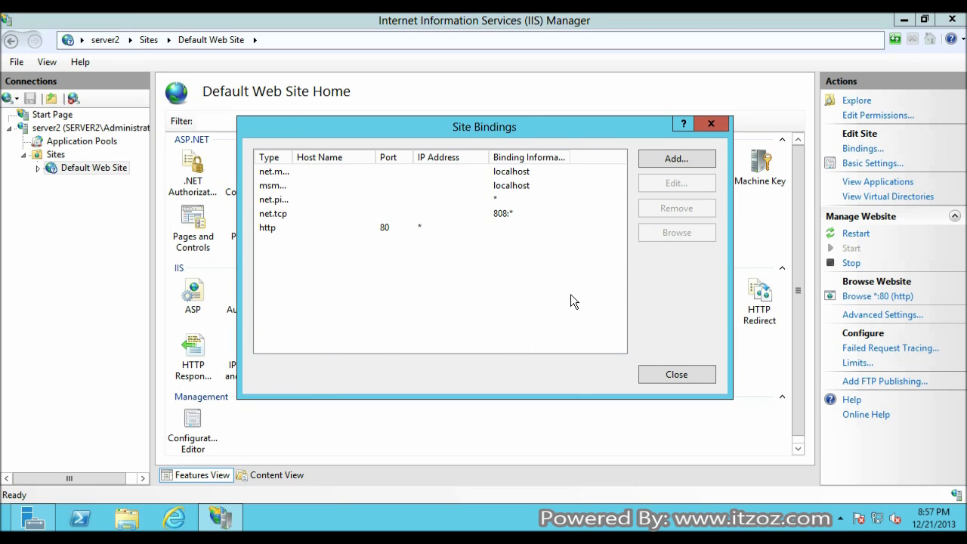
click(382, 229)
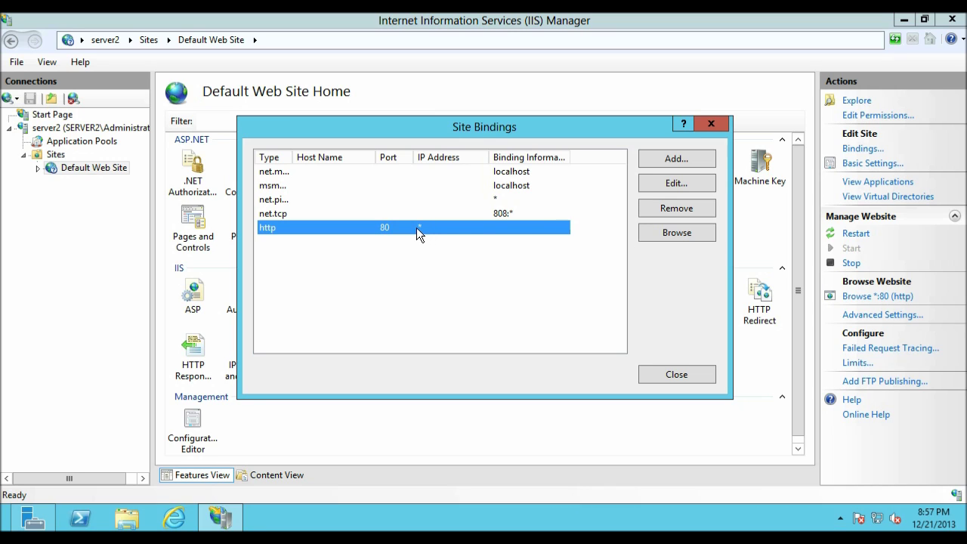
key(Tab)
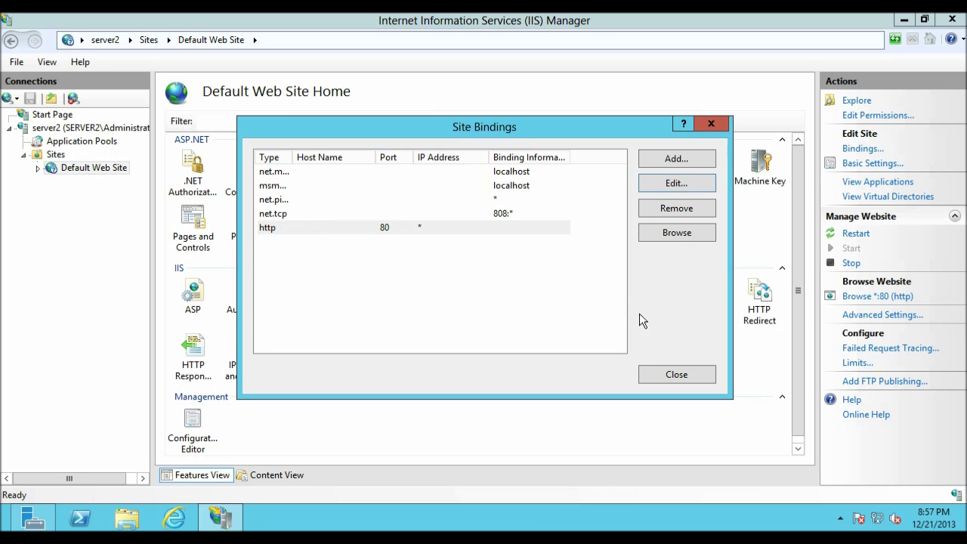
click(675, 212)
click(454, 323)
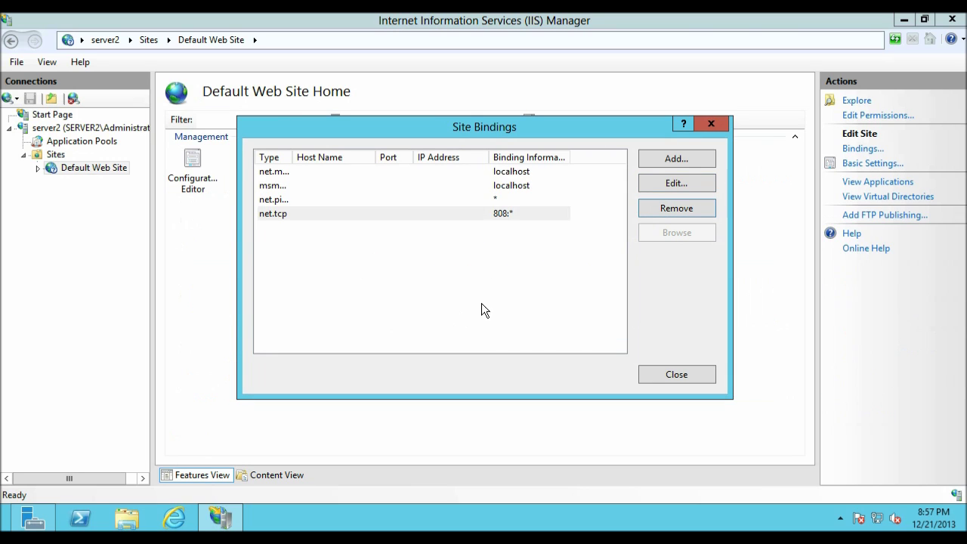
Add an http site binding for IP address 192.168.1.109 on port 80 with no host name.
click(667, 160)
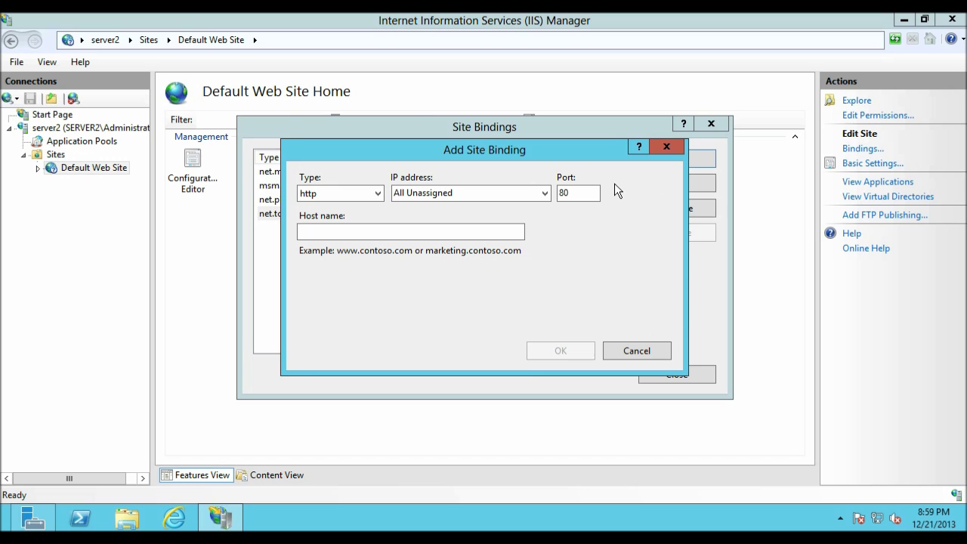
click(545, 194)
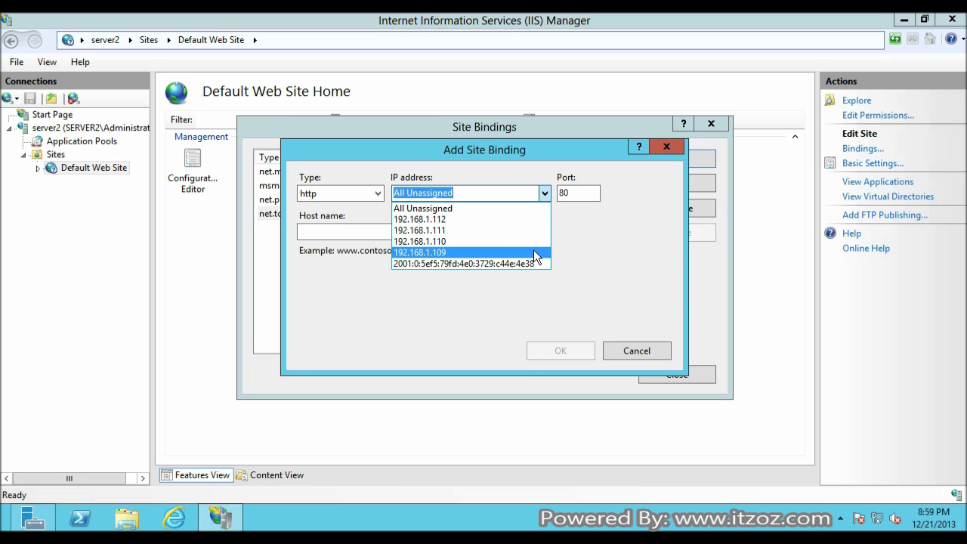
click(535, 252)
click(513, 193)
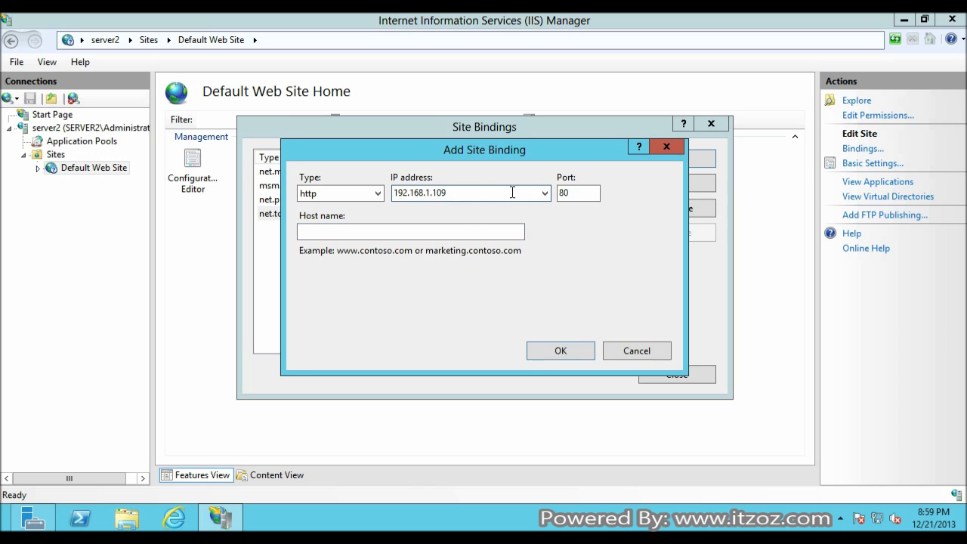
click(587, 193)
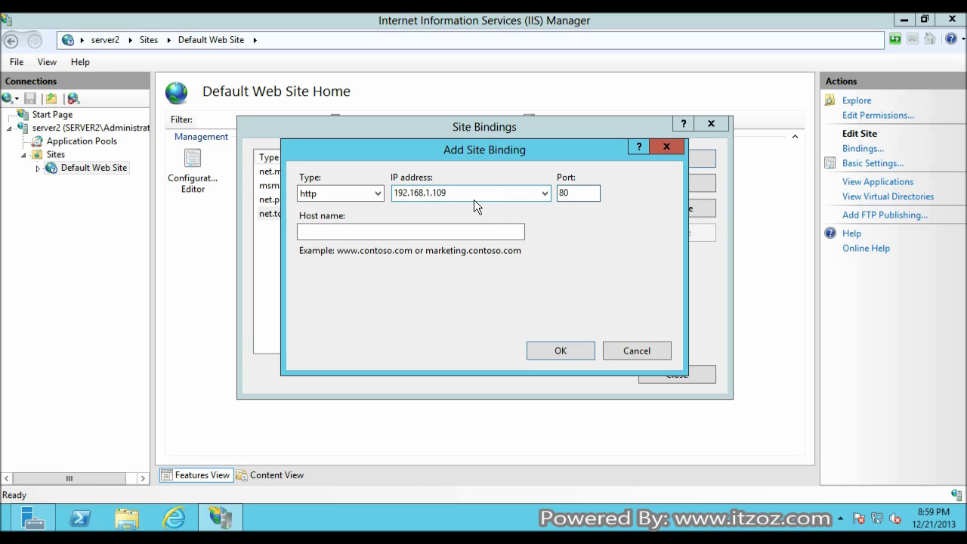
click(560, 351)
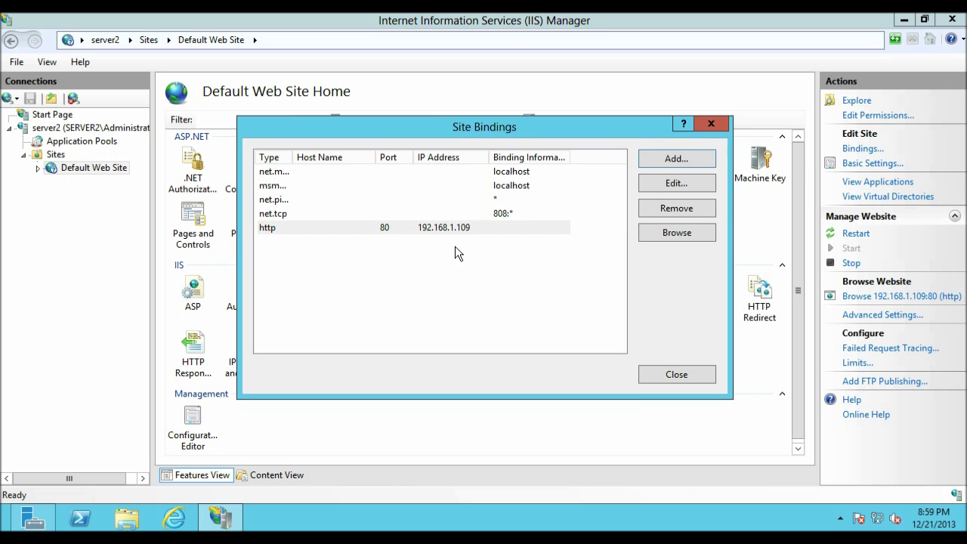
Close the site bindings and browse the Default Web Site at 192.168.1.109:80.
click(656, 376)
click(119, 178)
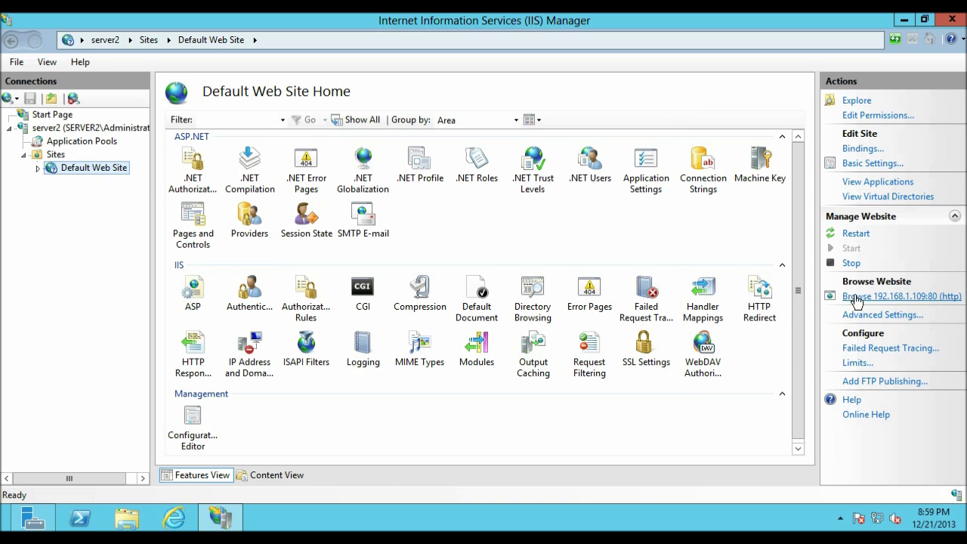
click(926, 297)
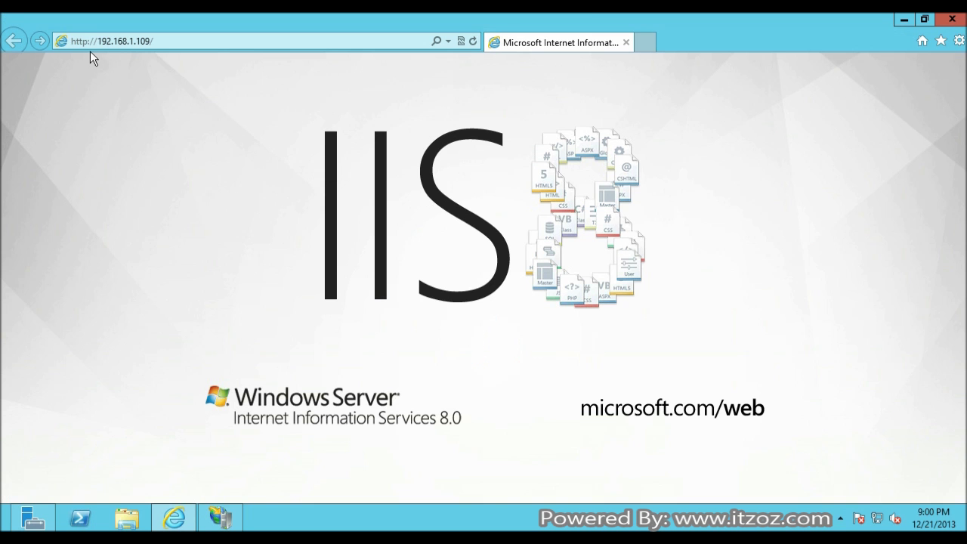
Load the address 192.168.1.110 in the browser and refresh the page.
click(143, 40)
click(158, 40)
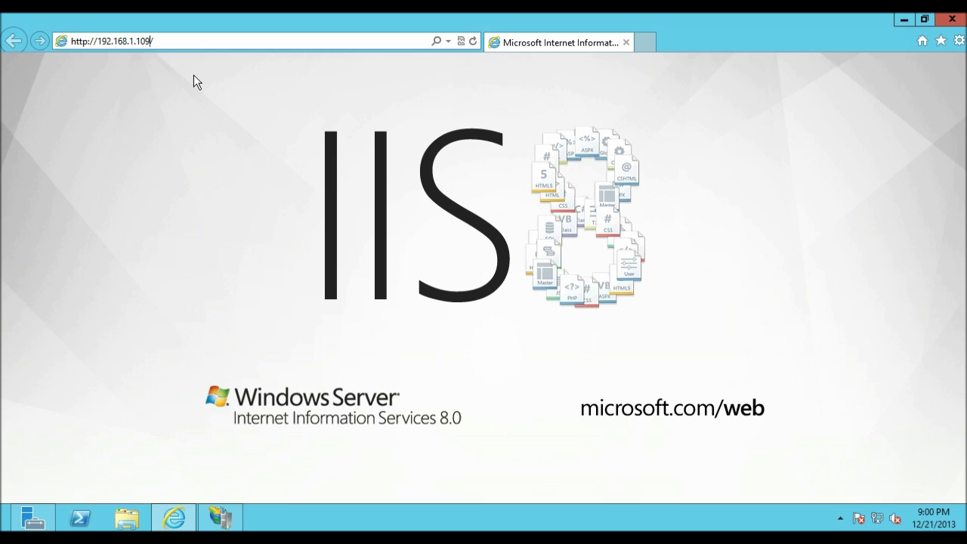
key(BackSpace)
key(BackSpace)
text(10)
click(472, 42)
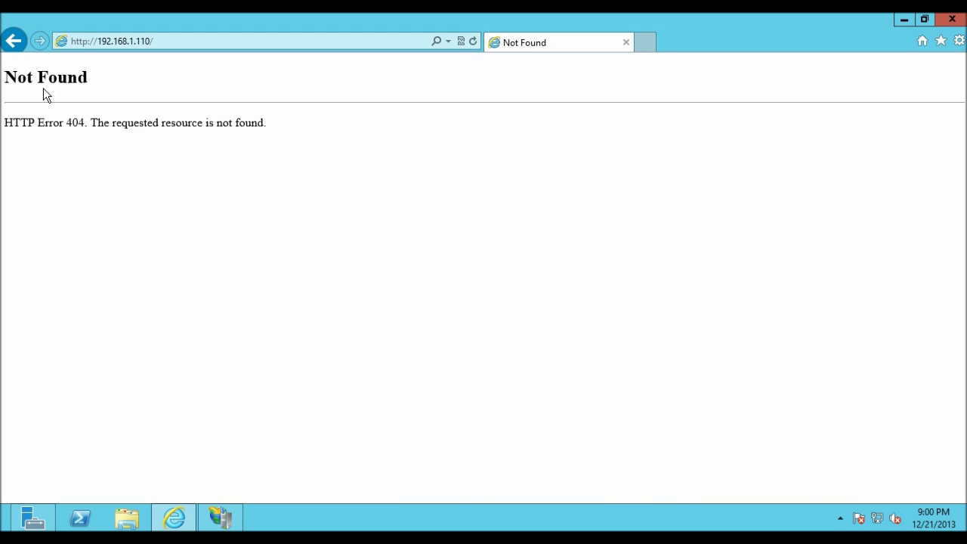
Load the address 192.168.1.111 in the browser and refresh it to bypass the cached page.
click(155, 40)
click(164, 43)
key(Left)
key(BackSpace)
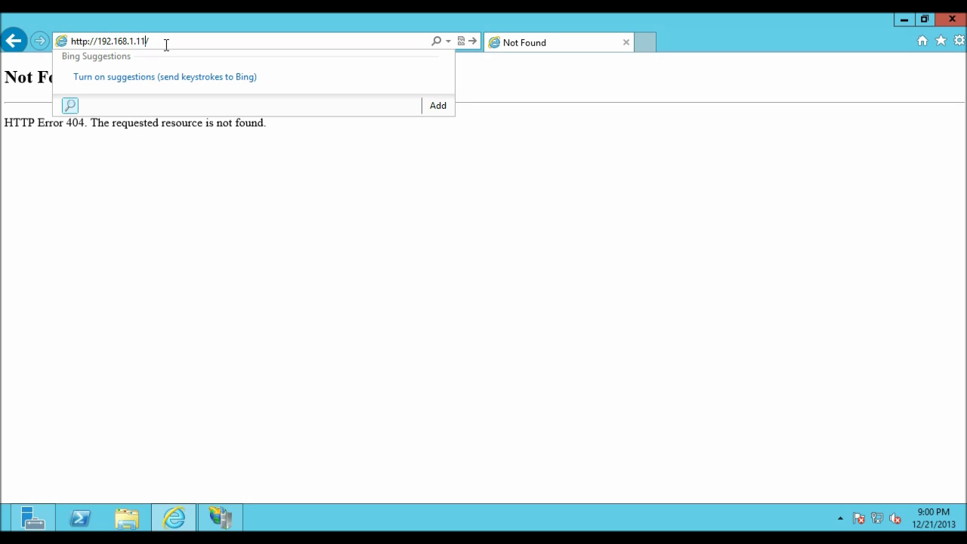
text(1)
key(Return)
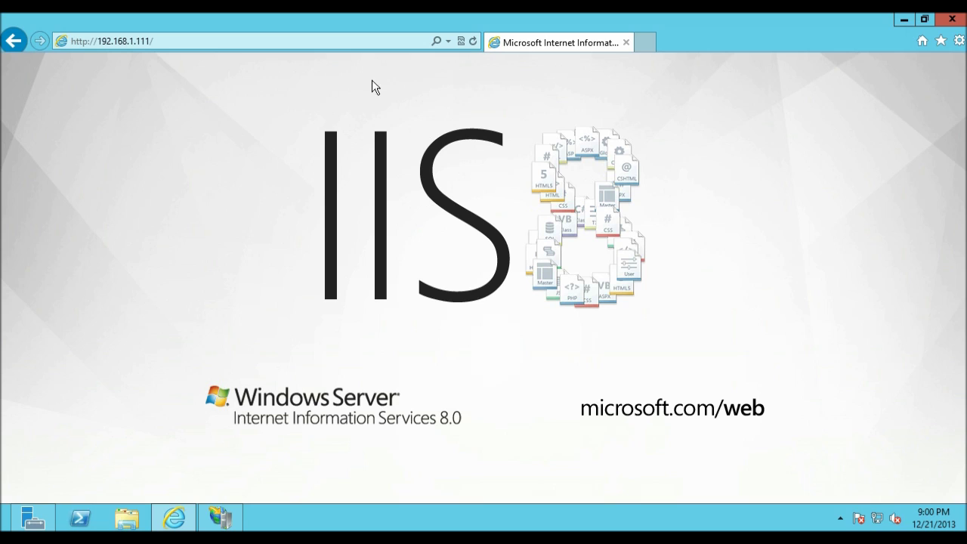
click(472, 41)
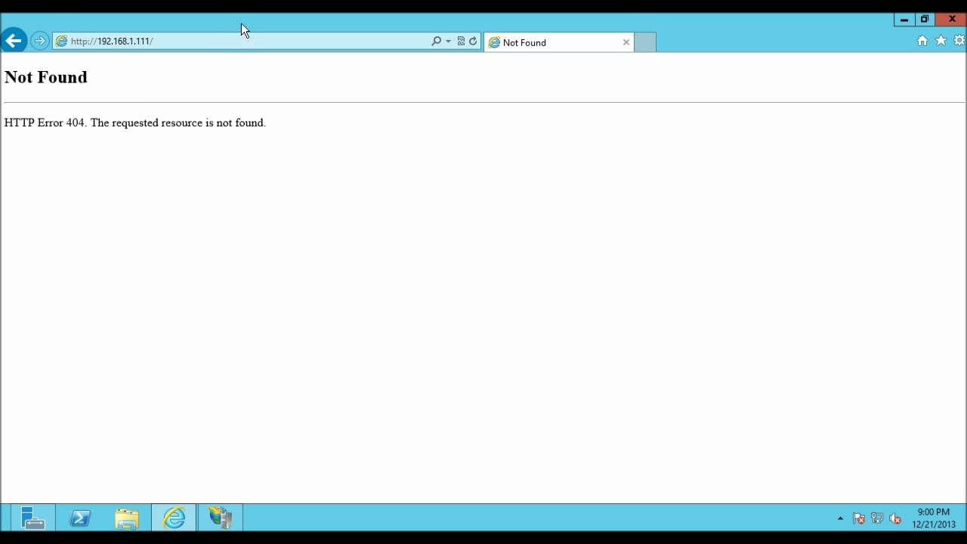
Load the address 192.168.1.112 in the browser and refresh it to bypass the cached page.
click(152, 44)
click(162, 44)
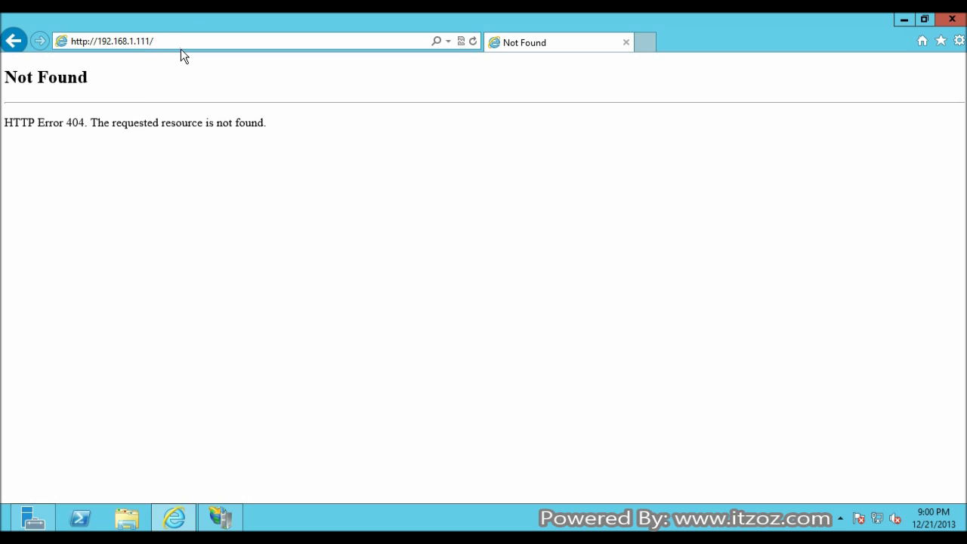
key(BackSpace)
text(2)
key(Return)
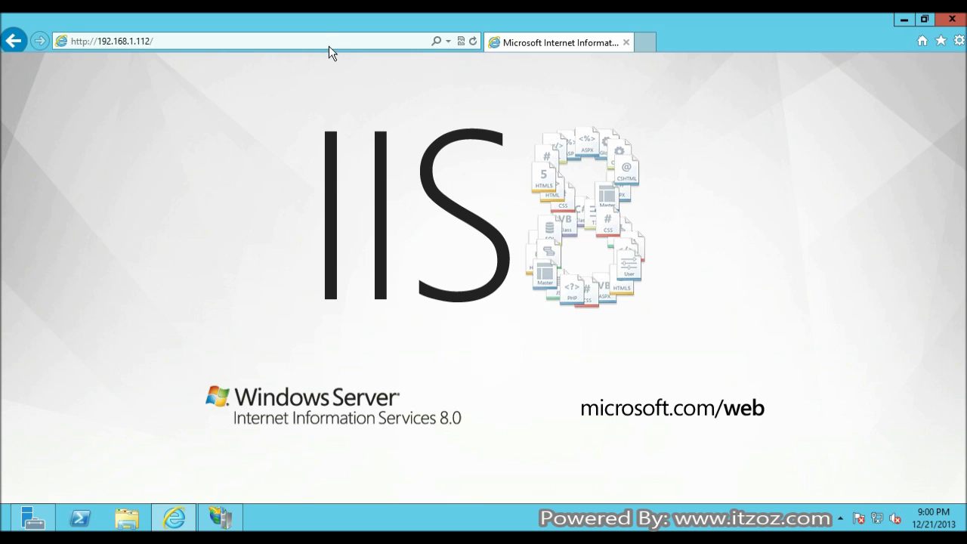
click(475, 43)
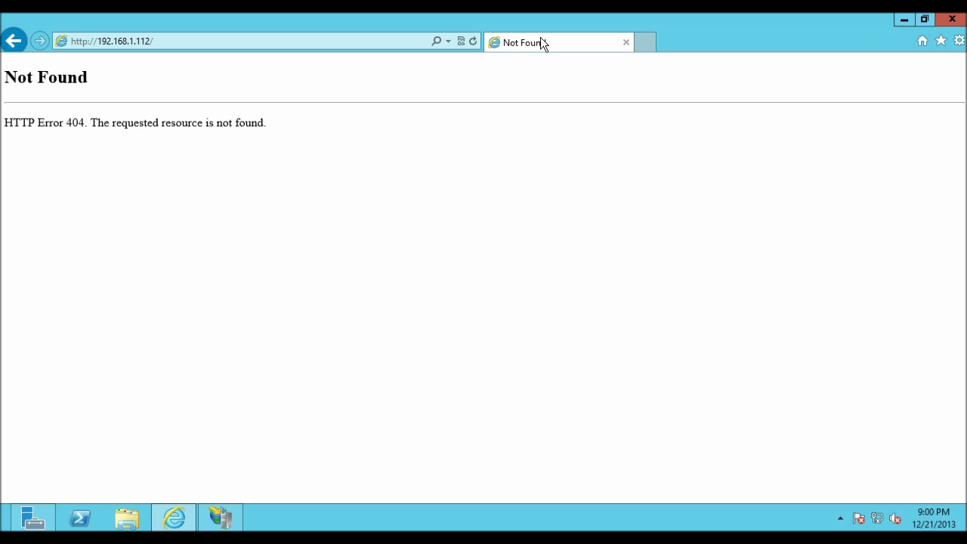
Load the site at 192.168.1.109 again and close the browser.
key(BackSpace)
key(BackSpace)
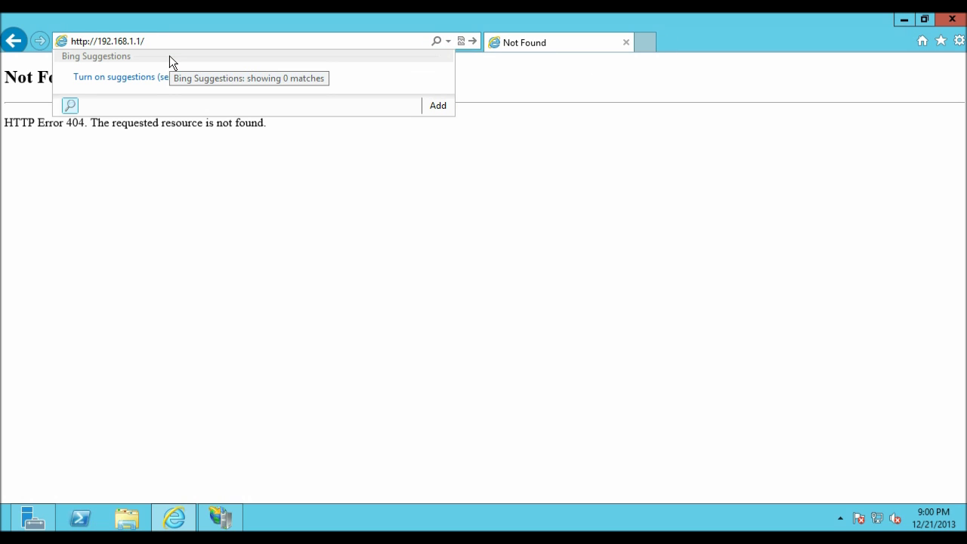
text(09)
key(Return)
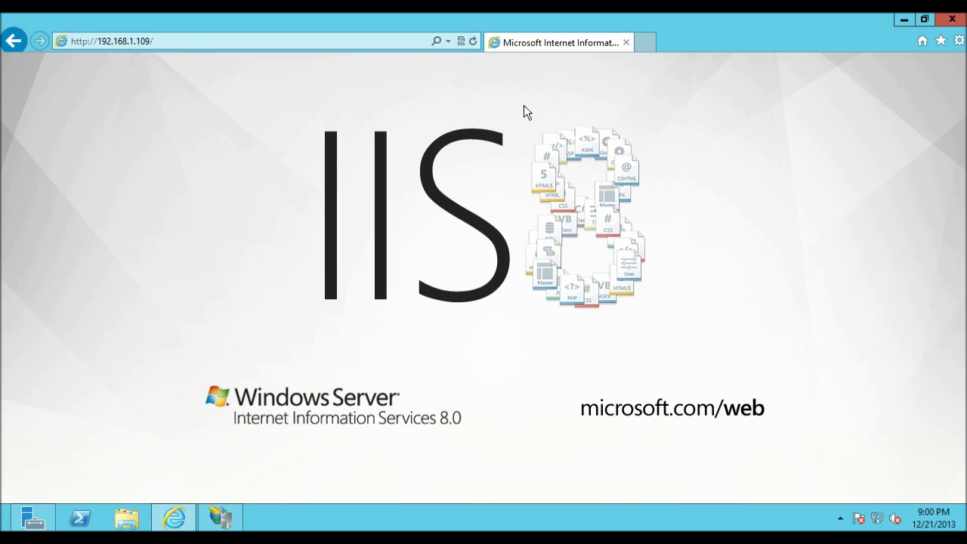
click(951, 20)
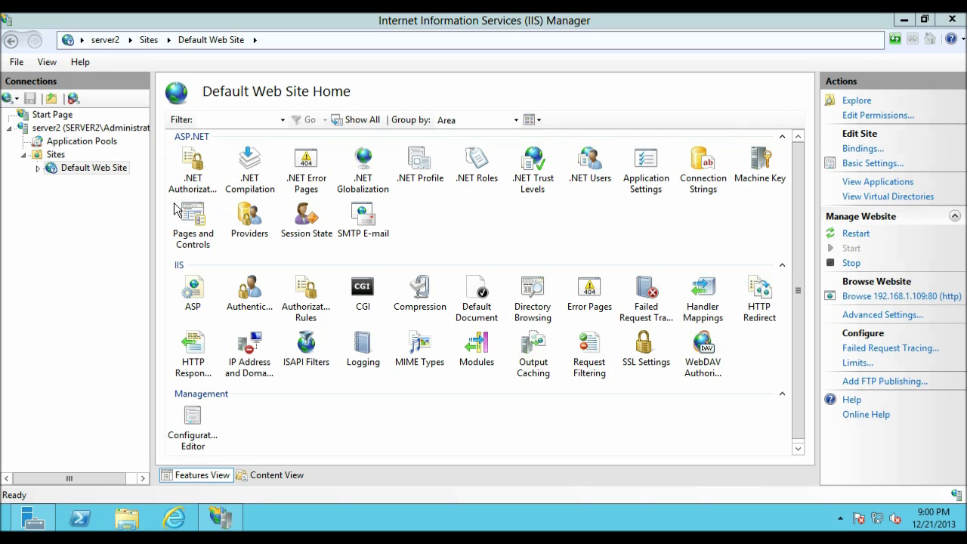
Explore the Default Web Site's wwwroot folder and delete all of its files and folders.
right_click(73, 168)
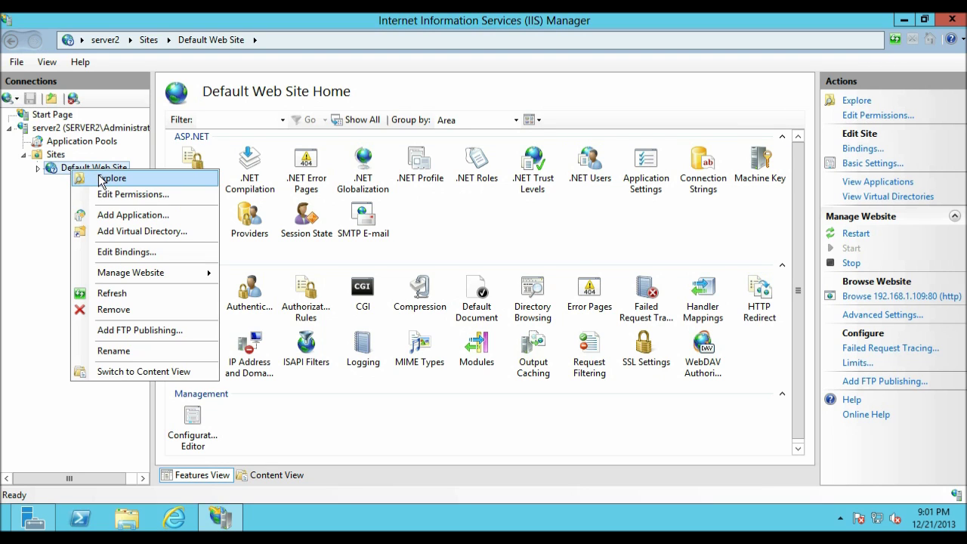
click(99, 174)
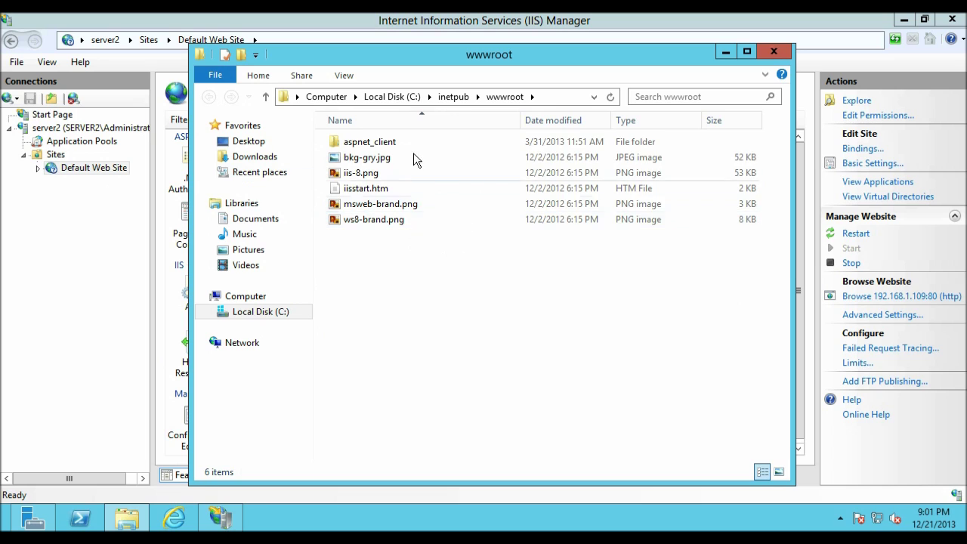
drag(421, 245, 381, 131)
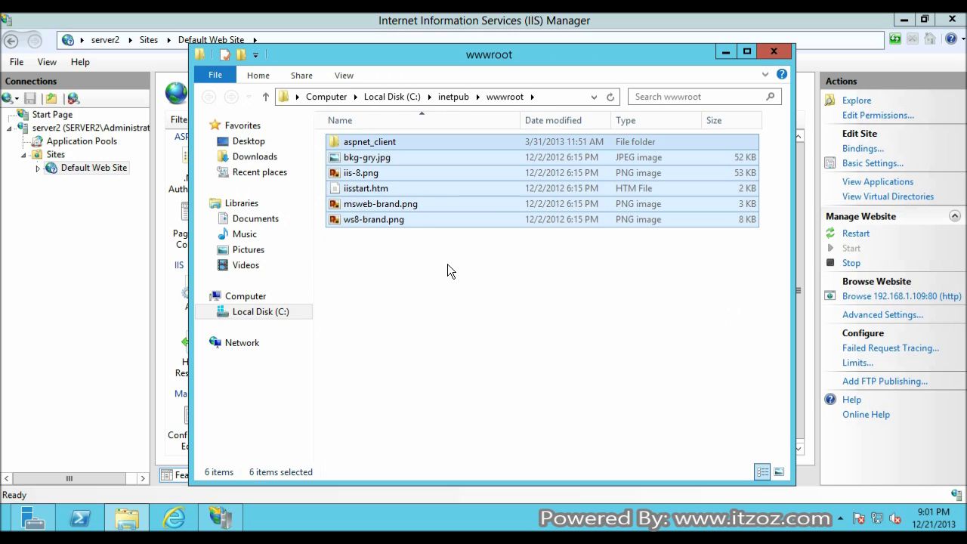
key(Delete)
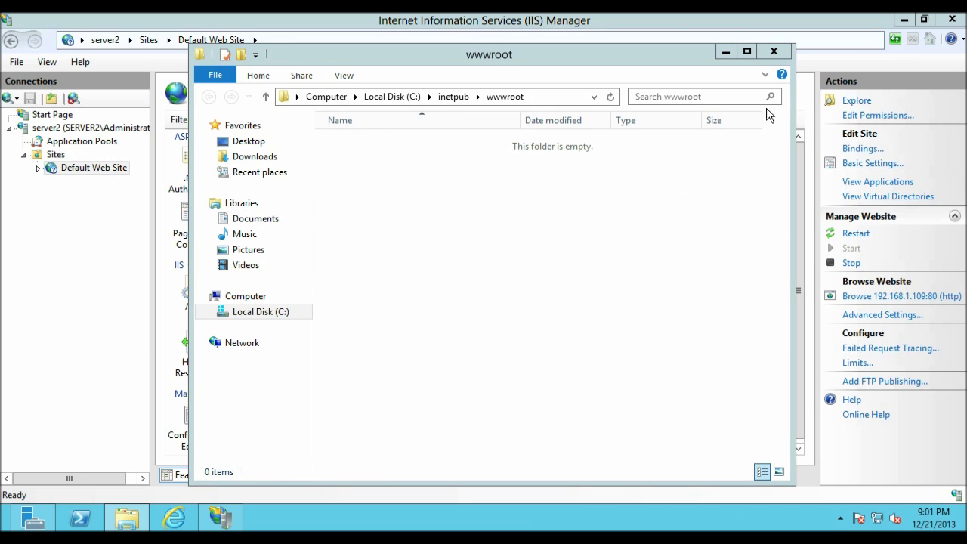
Move index.htm from the USA folder in the desktop's sites-multiple-ip folder into wwwroot, and go up to the inetpub folder.
click(903, 20)
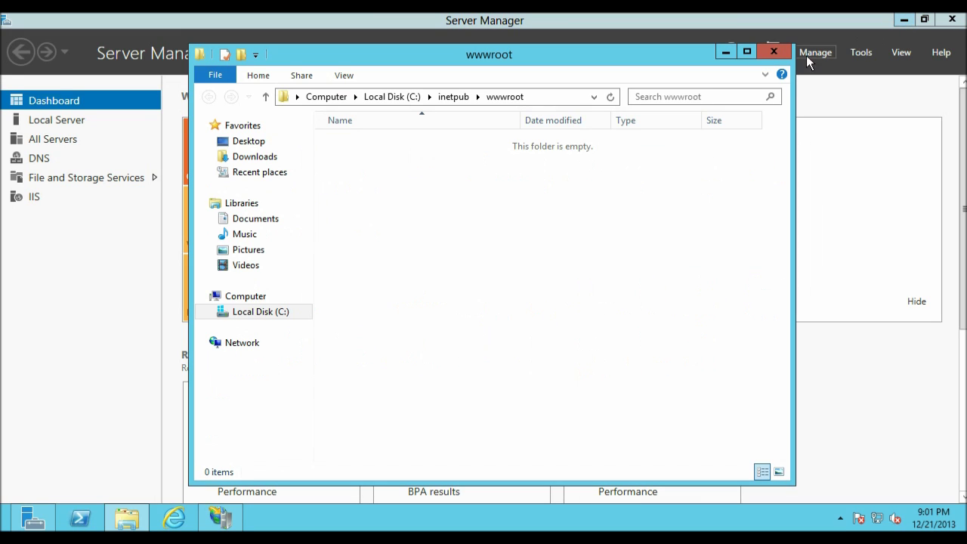
click(901, 21)
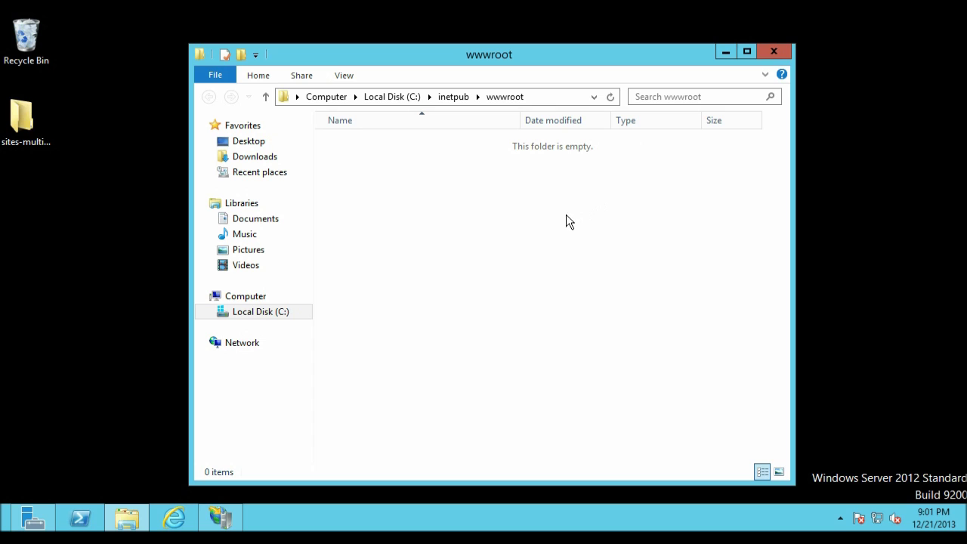
double_click(33, 125)
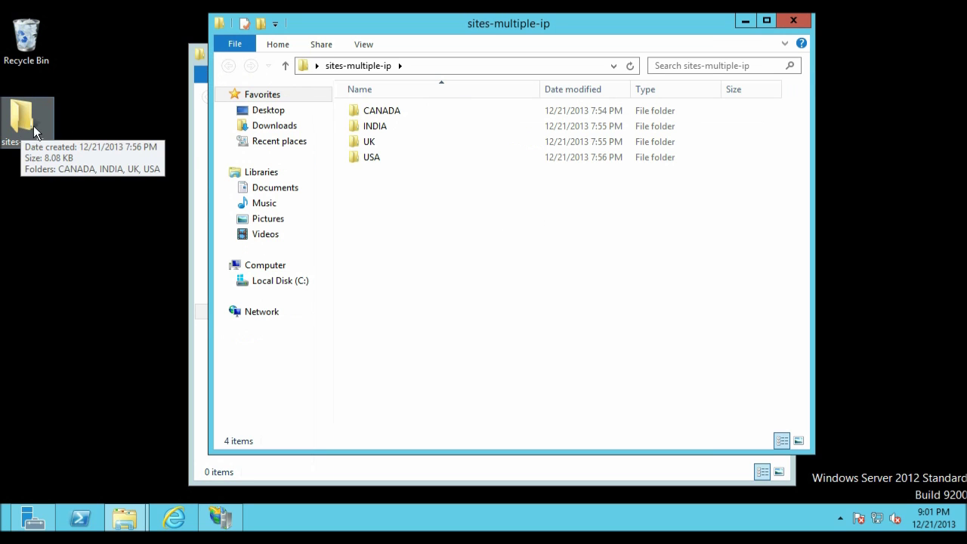
drag(487, 21, 331, 67)
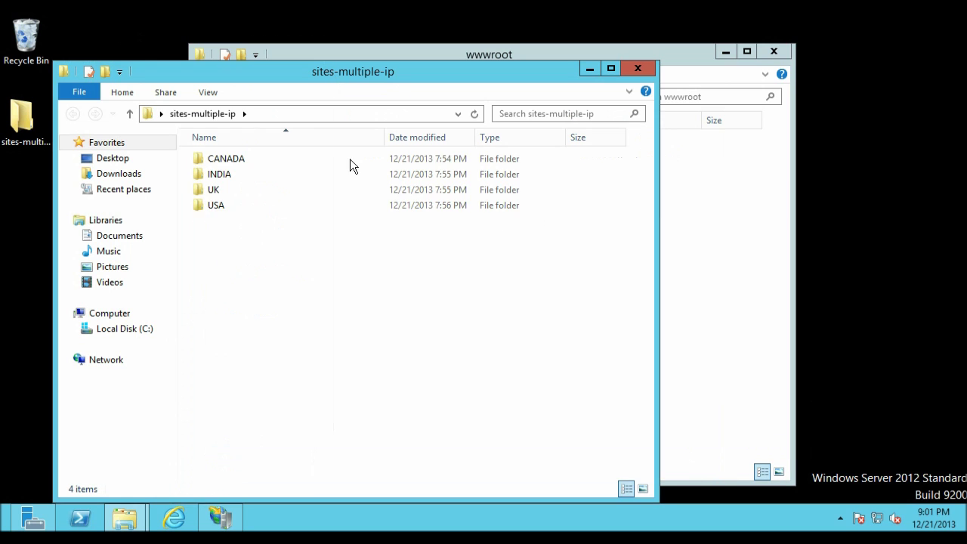
click(221, 210)
double_click(220, 210)
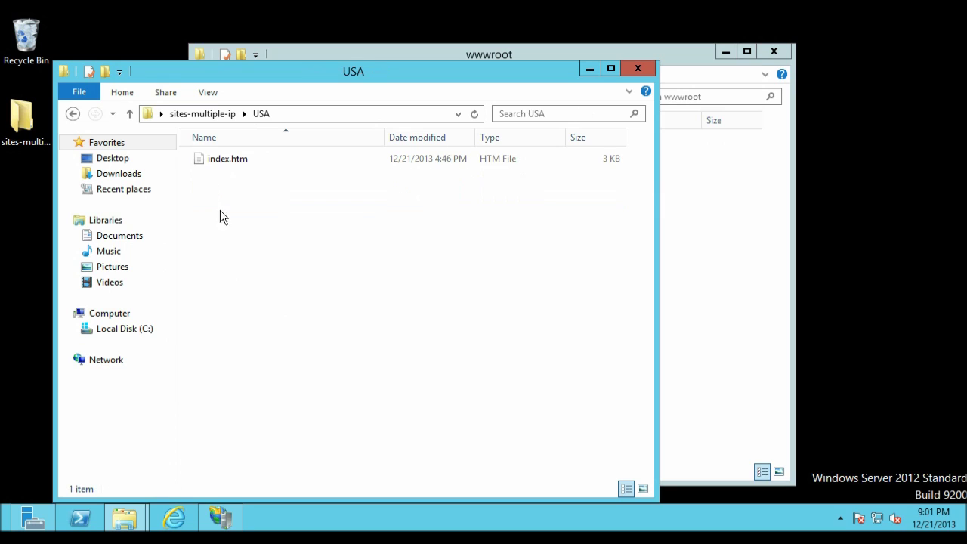
click(226, 162)
drag(220, 159, 729, 289)
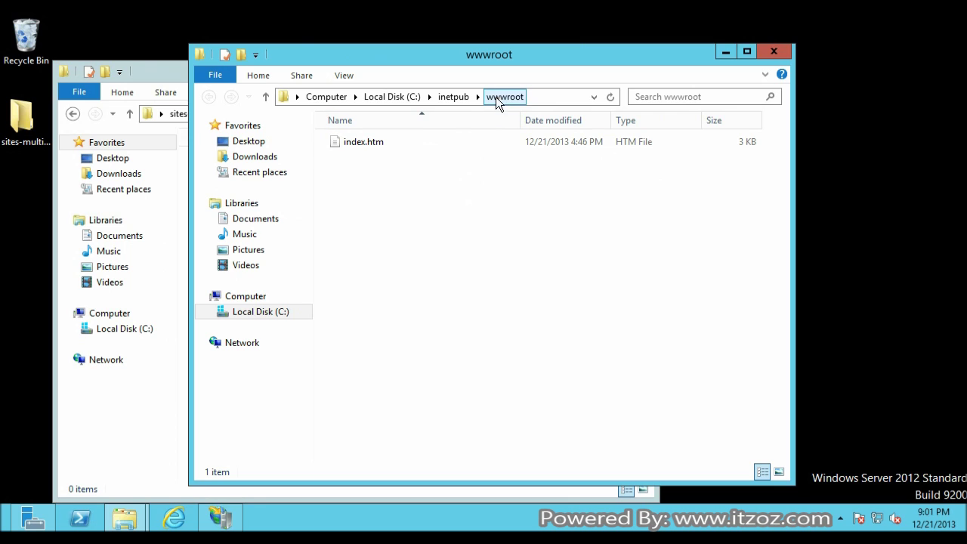
click(458, 96)
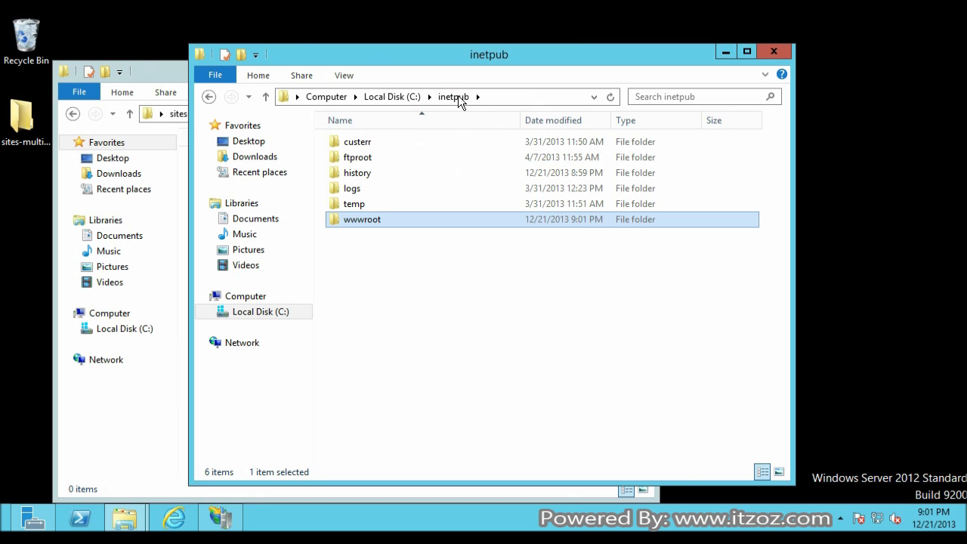
Switch to IIS Manager, browse the Default Web Site at 192.168.1.109:80, refresh the page and close the browser.
click(229, 522)
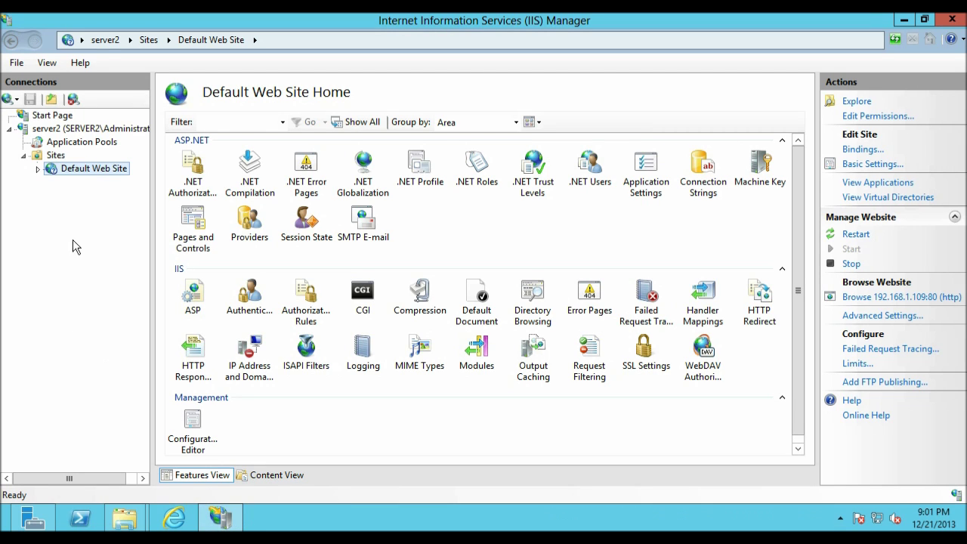
click(862, 303)
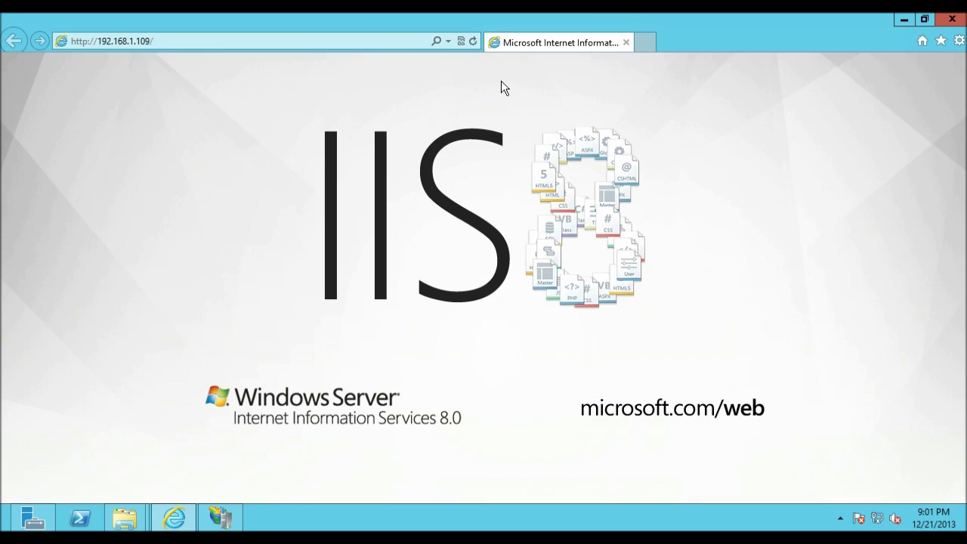
click(473, 42)
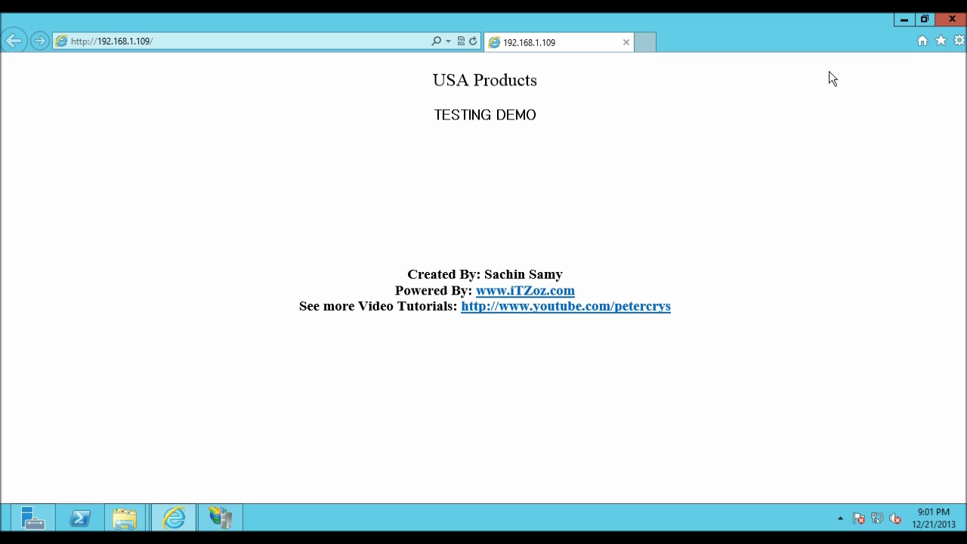
click(952, 20)
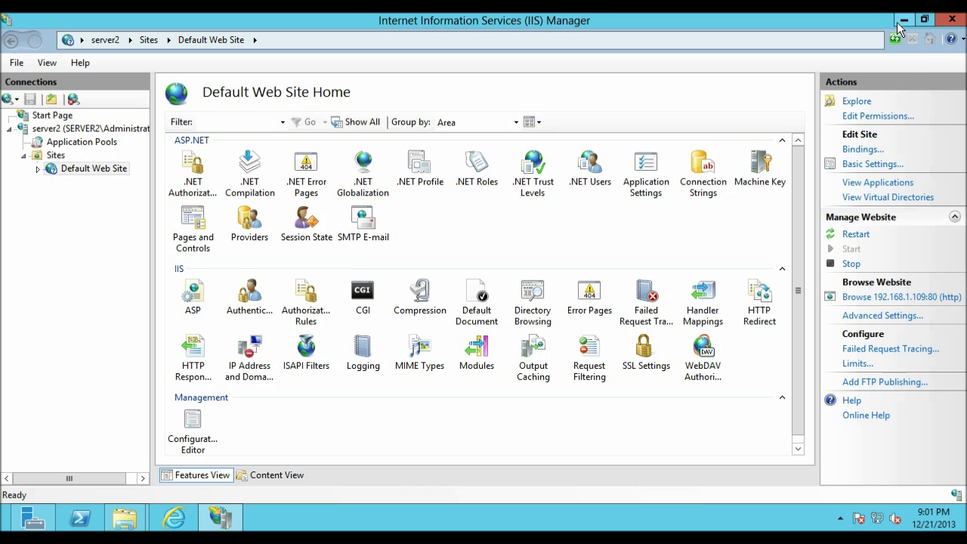
Delete the emptied USA folder from the sites-multiple-ip folder and close that folder window.
click(899, 22)
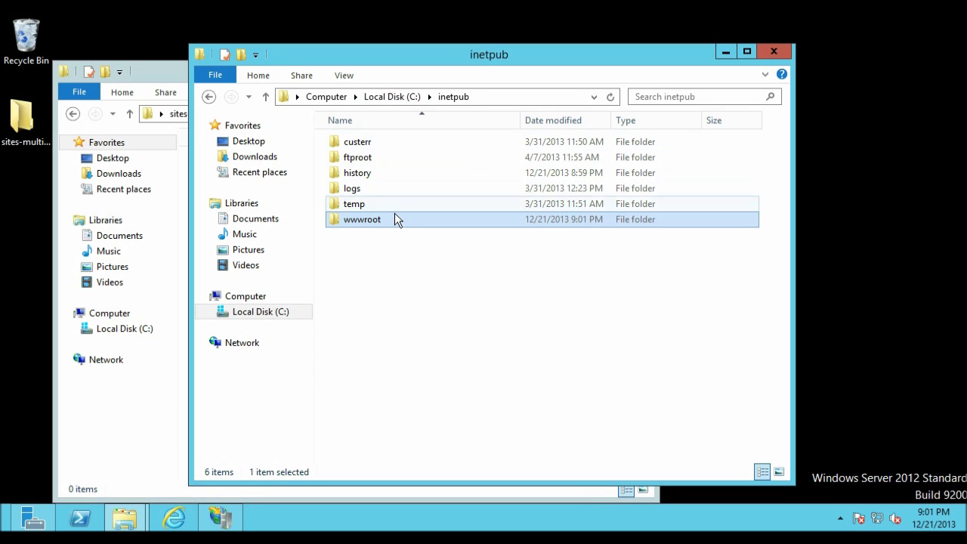
click(140, 412)
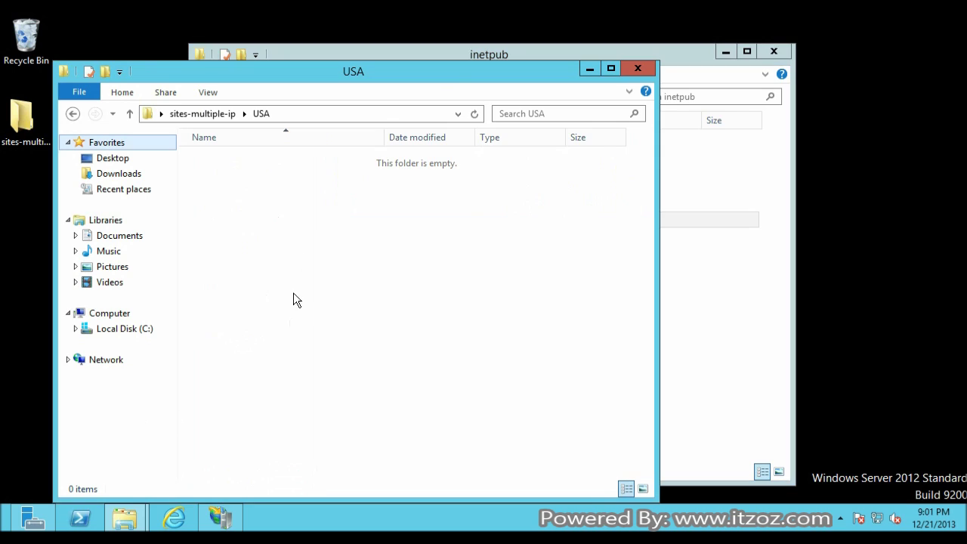
click(216, 115)
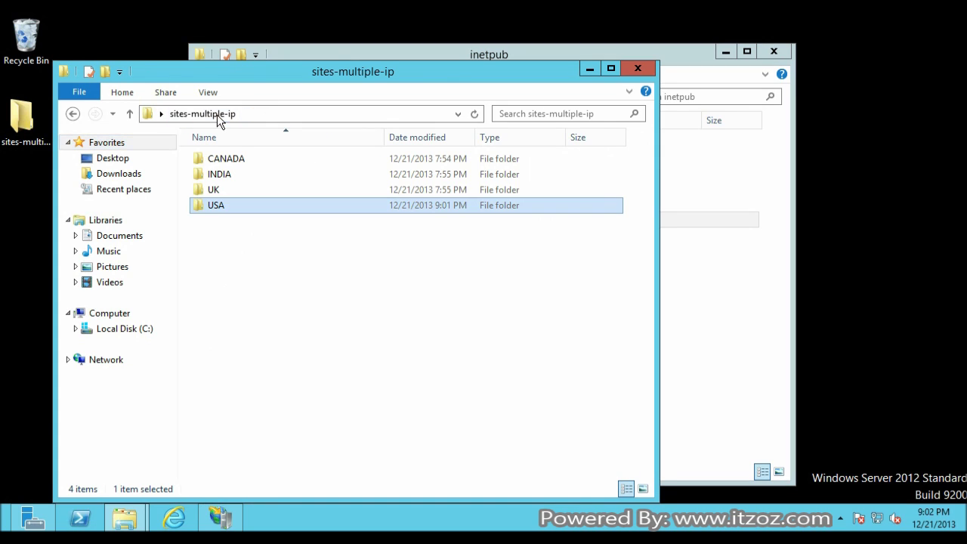
right_click(216, 212)
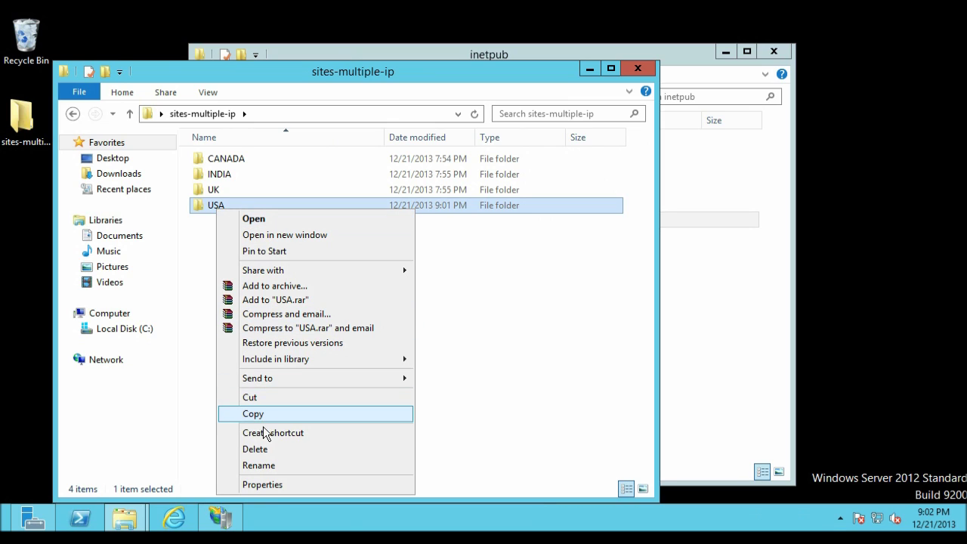
click(269, 452)
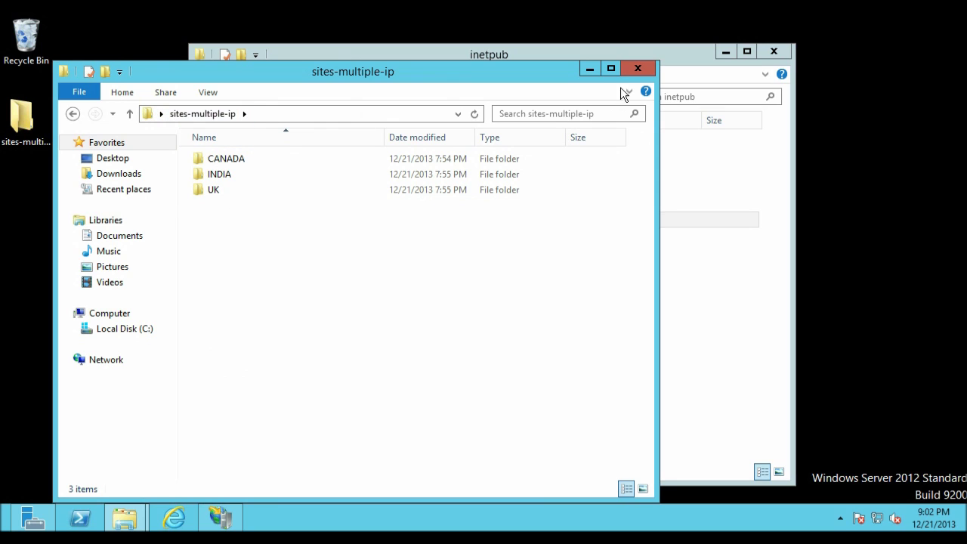
click(636, 71)
Move the sites-multiple-ip folder from the desktop into inetpub and open it to review its CANADA, INDIA and UK folders.
click(130, 168)
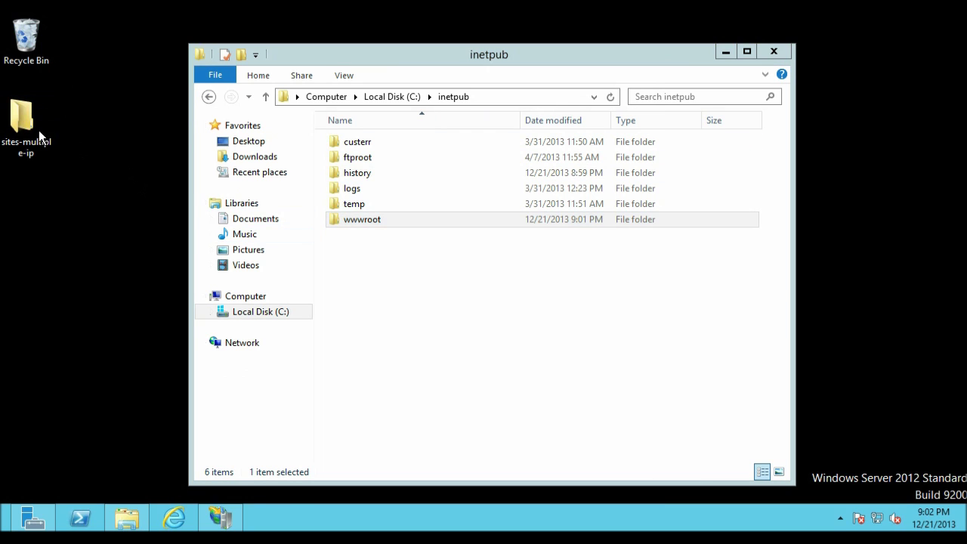
drag(23, 129, 429, 311)
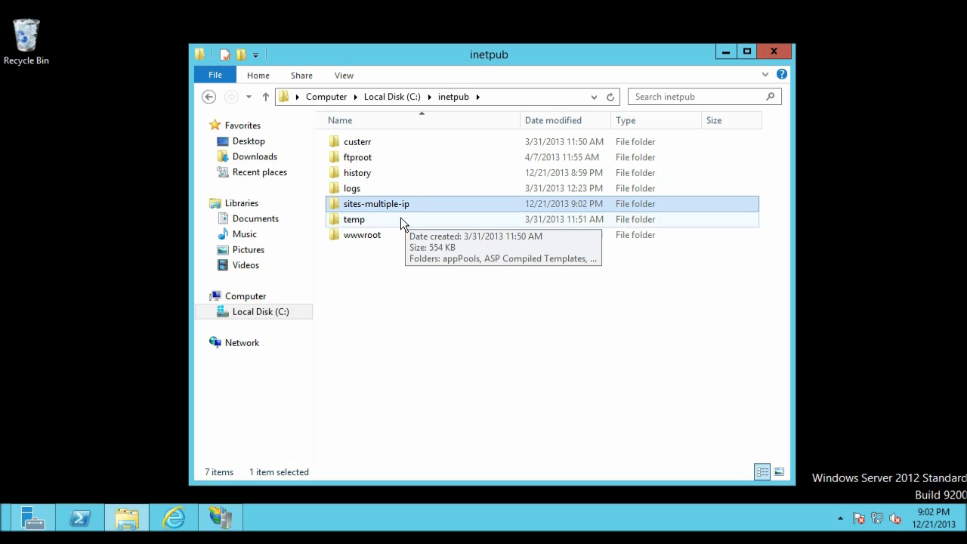
mouse_move(398, 205)
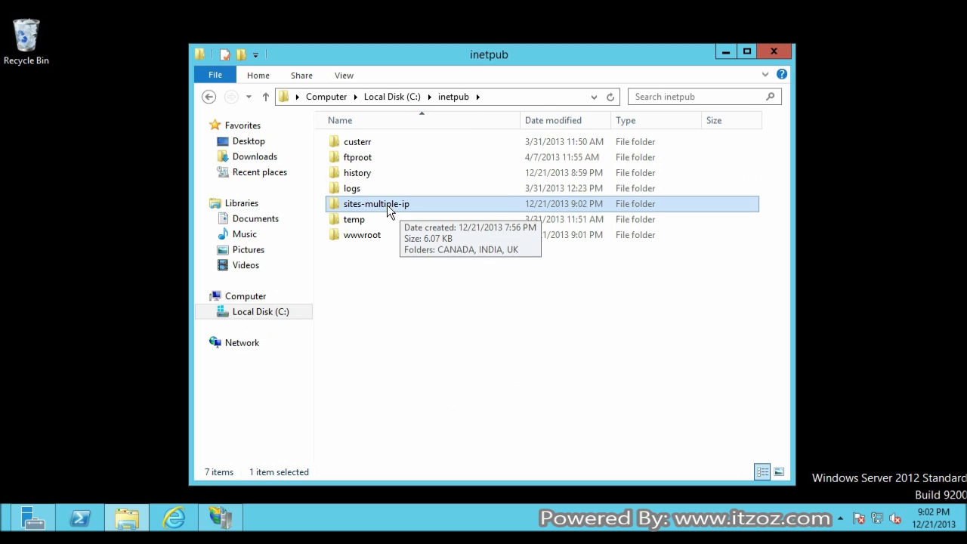
double_click(387, 205)
click(368, 145)
click(358, 161)
click(354, 173)
click(394, 255)
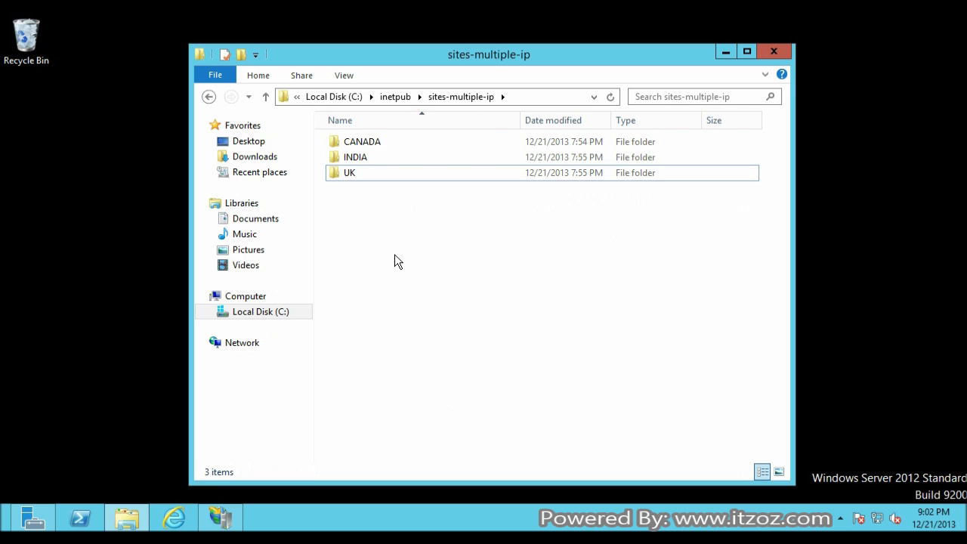
Switch to IIS Manager and start a new website named UK with physical path C:\inetpub\sites-multiple-ip\UK.
click(726, 52)
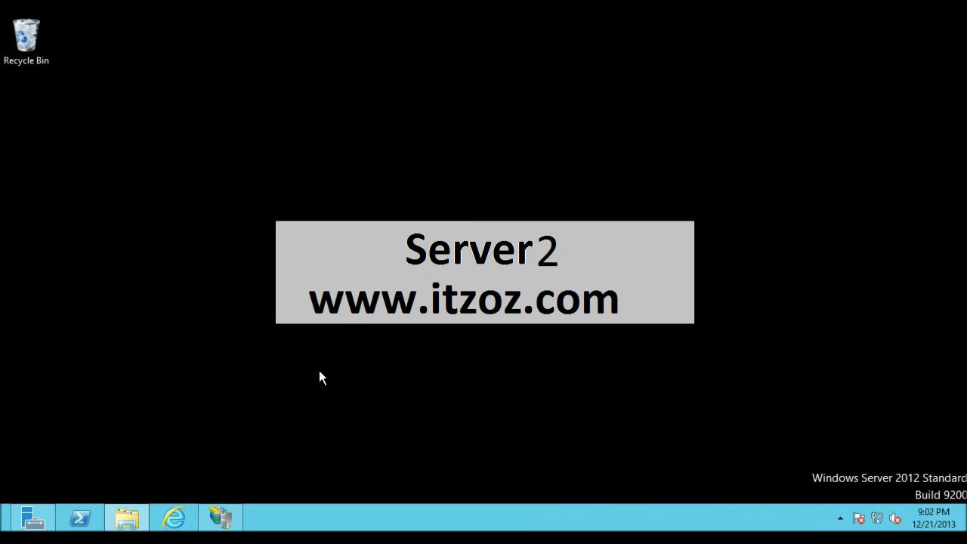
click(220, 517)
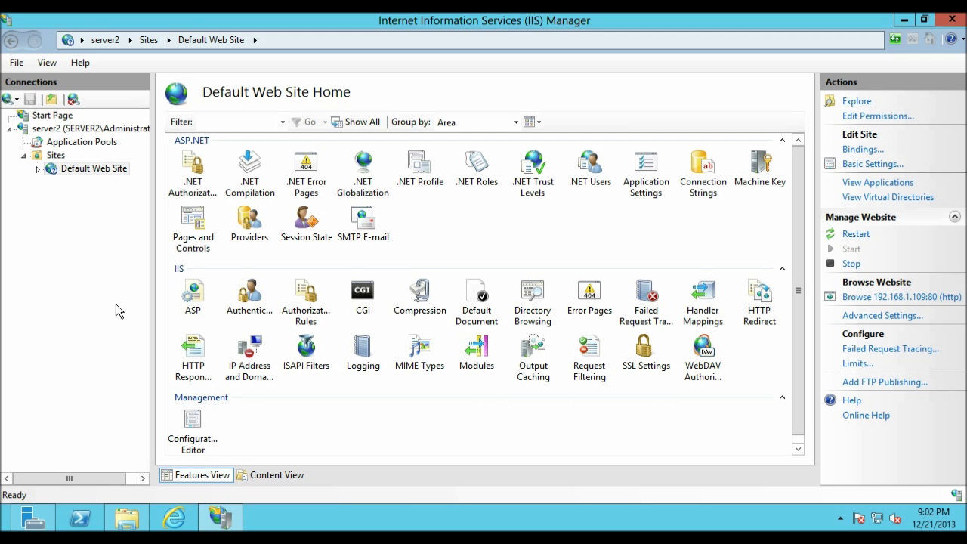
right_click(60, 158)
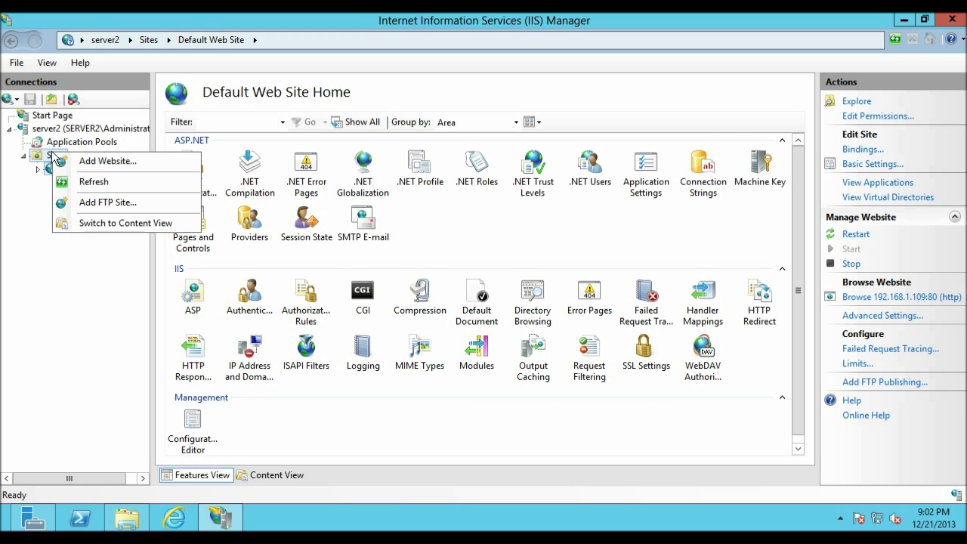
click(105, 162)
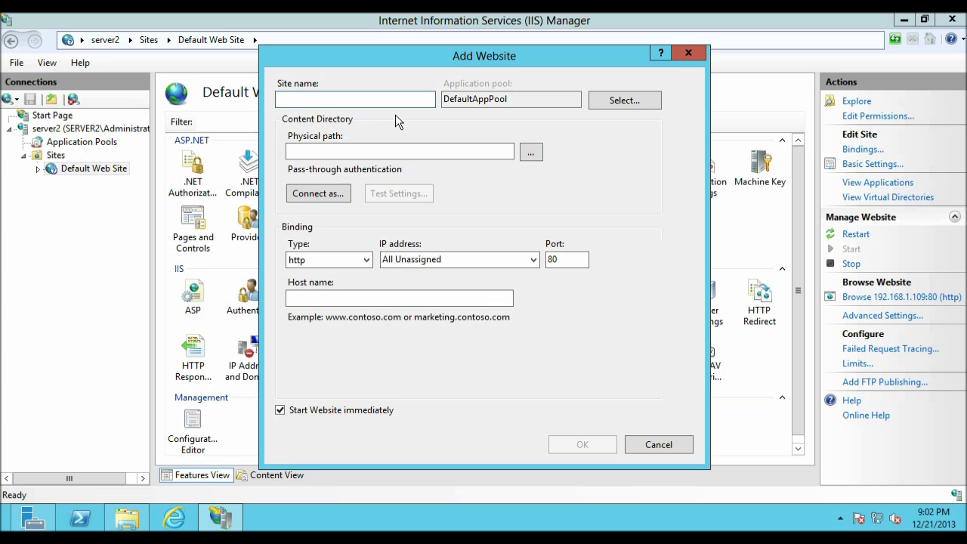
text(UK)
click(531, 152)
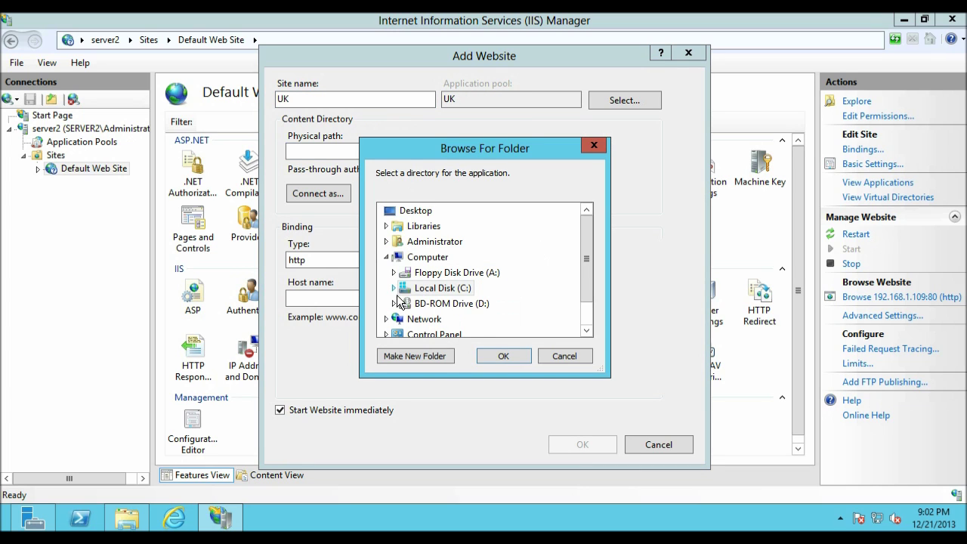
click(394, 288)
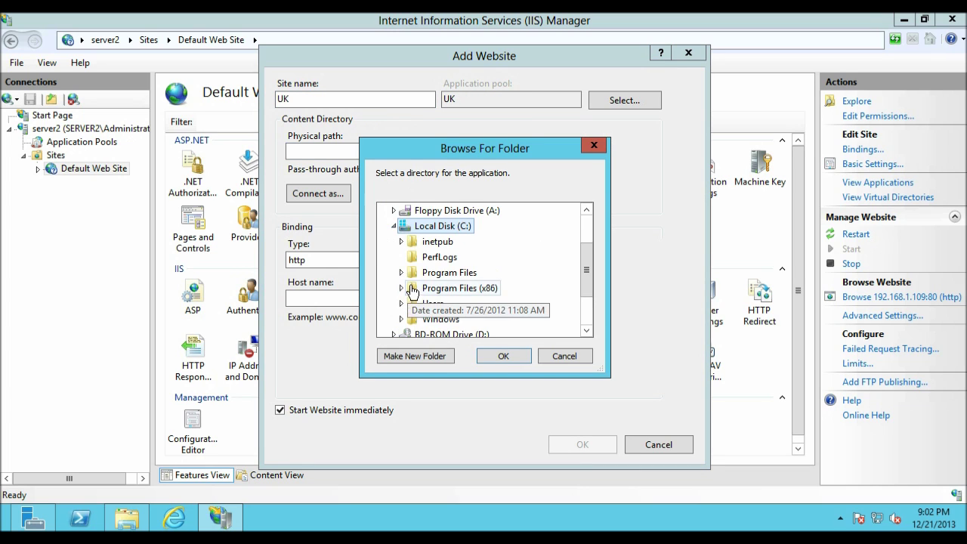
double_click(410, 243)
double_click(459, 288)
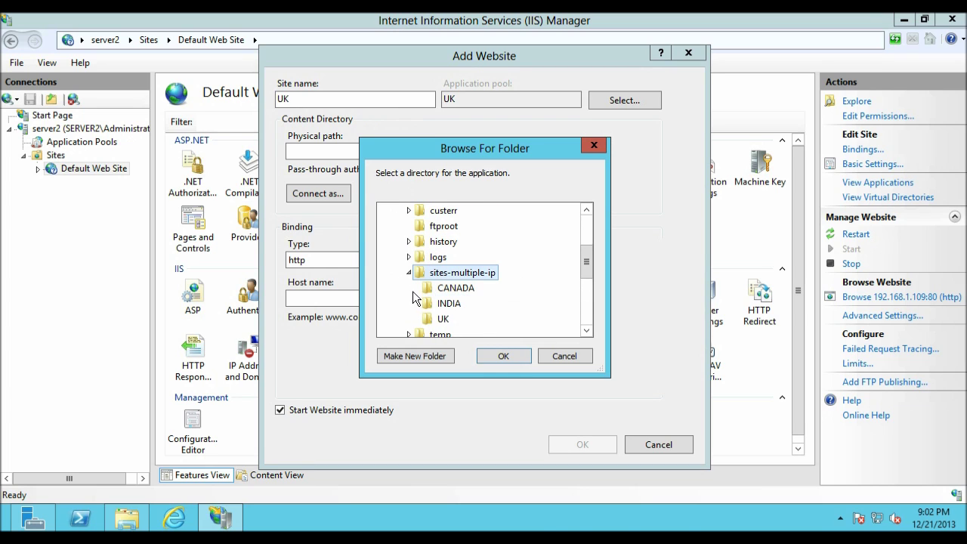
click(462, 319)
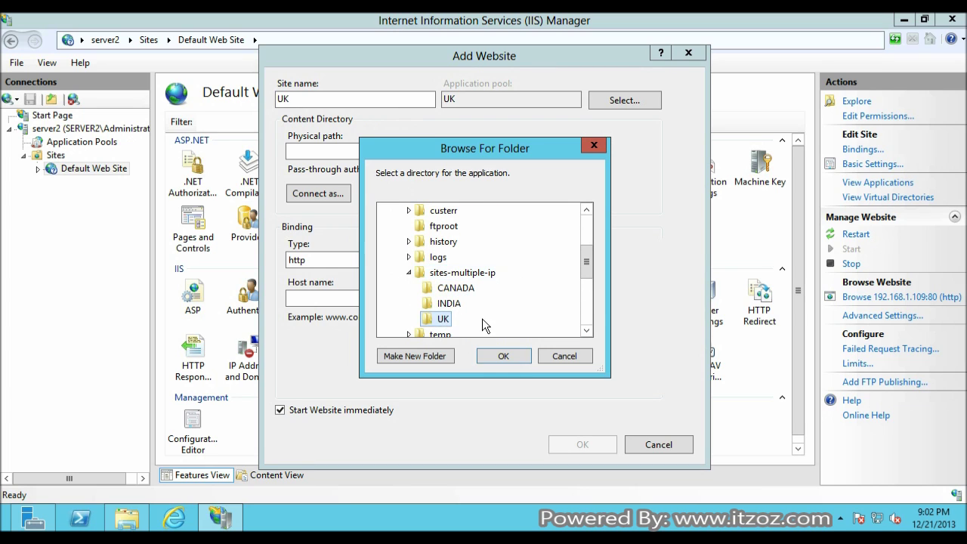
click(504, 355)
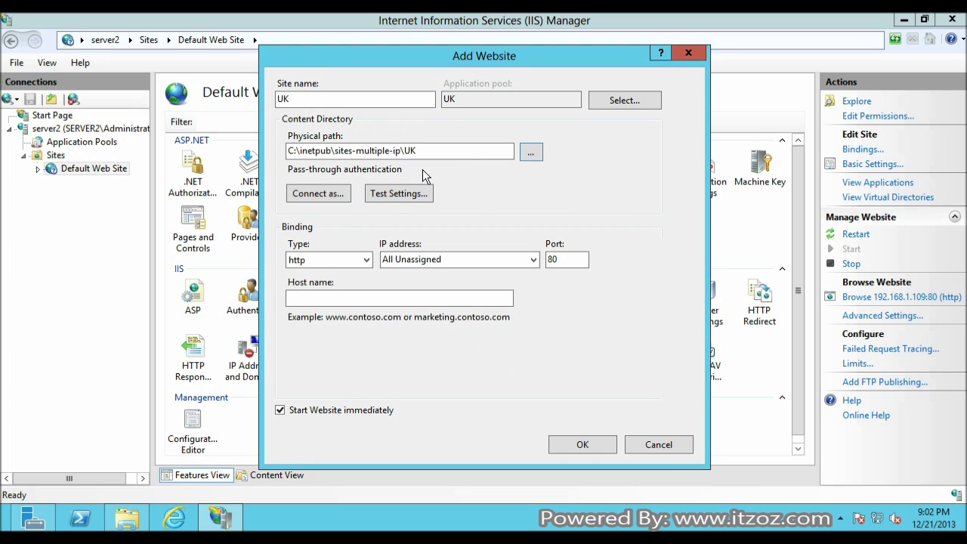
Bind the new UK website to IP address 192.168.1.110 on port 80 and create it.
click(532, 260)
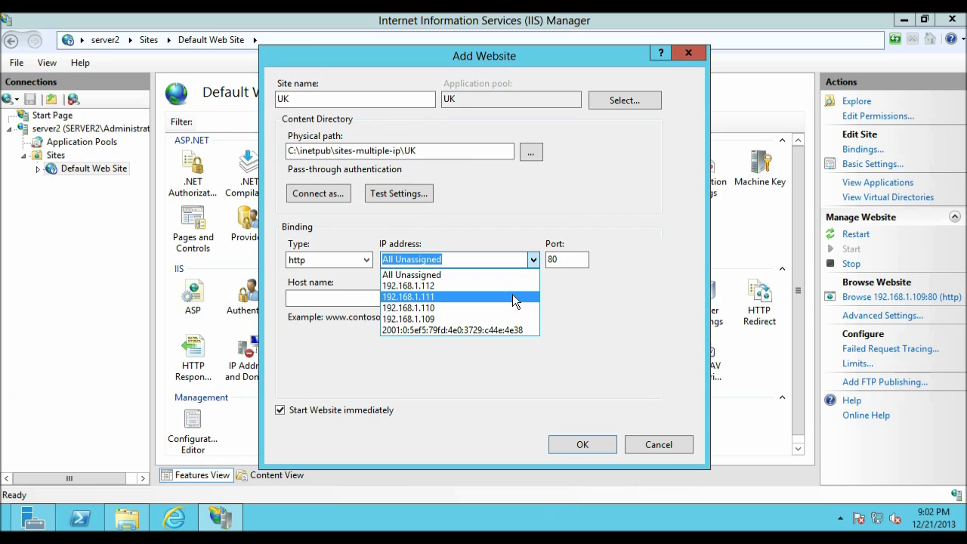
click(507, 308)
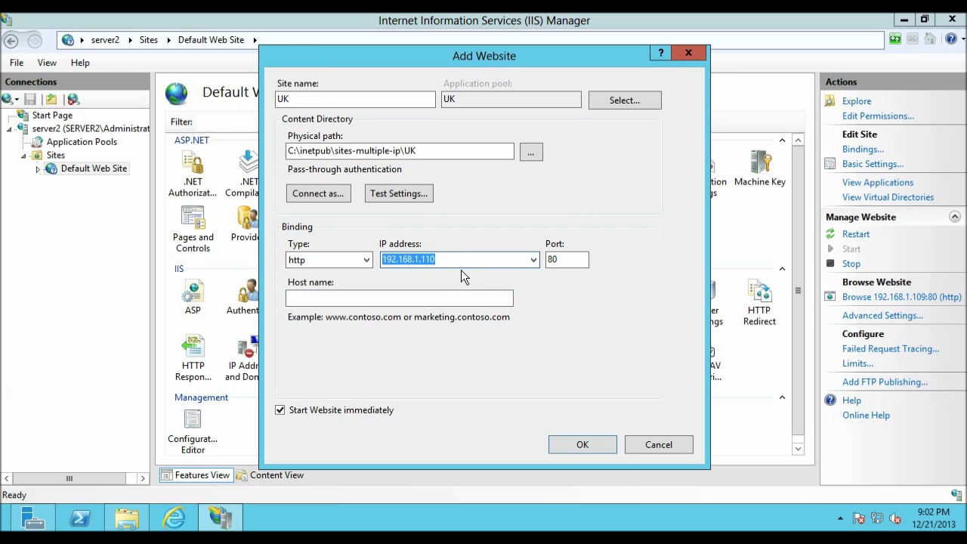
click(567, 259)
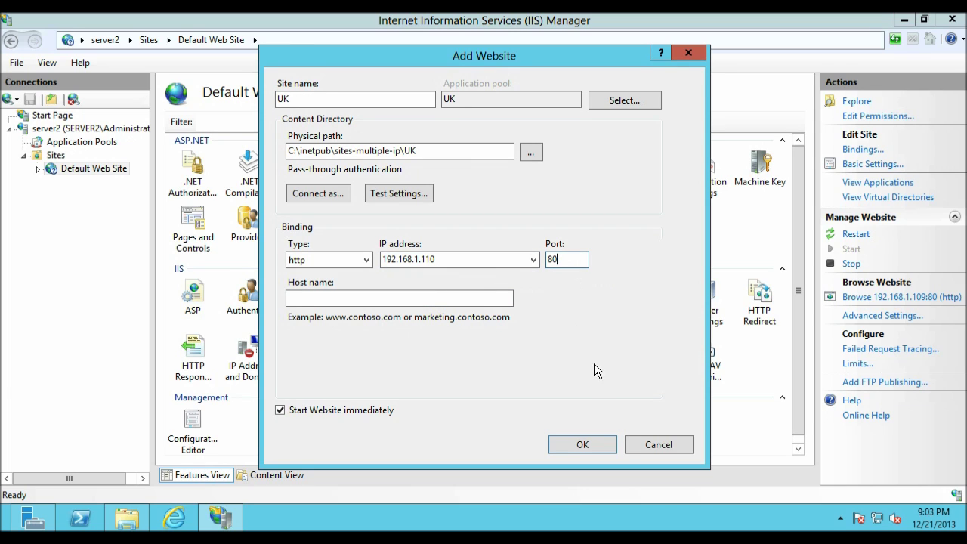
click(604, 447)
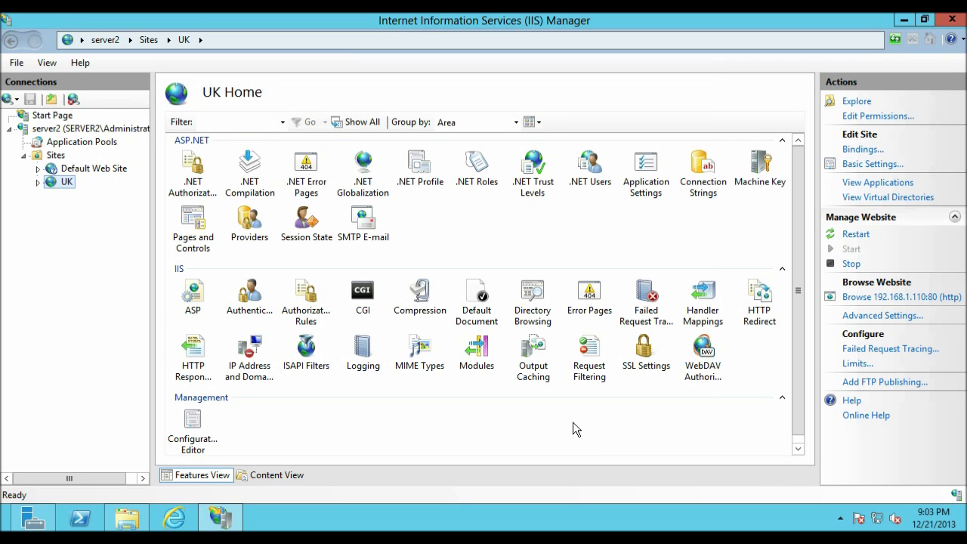
Start another website under Sites named INDIA with physical path C:\inetpub\sites-multiple-ip\INDIA.
right_click(40, 157)
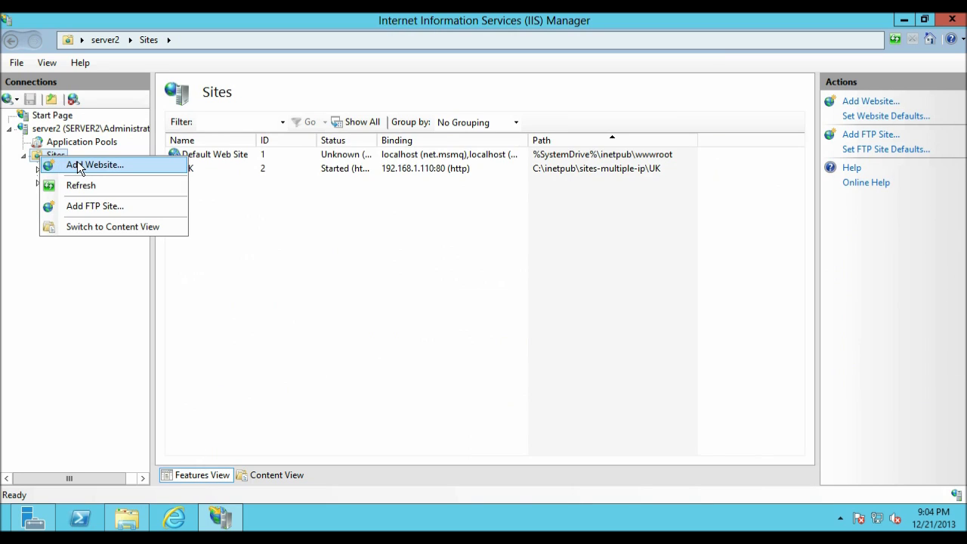
click(79, 164)
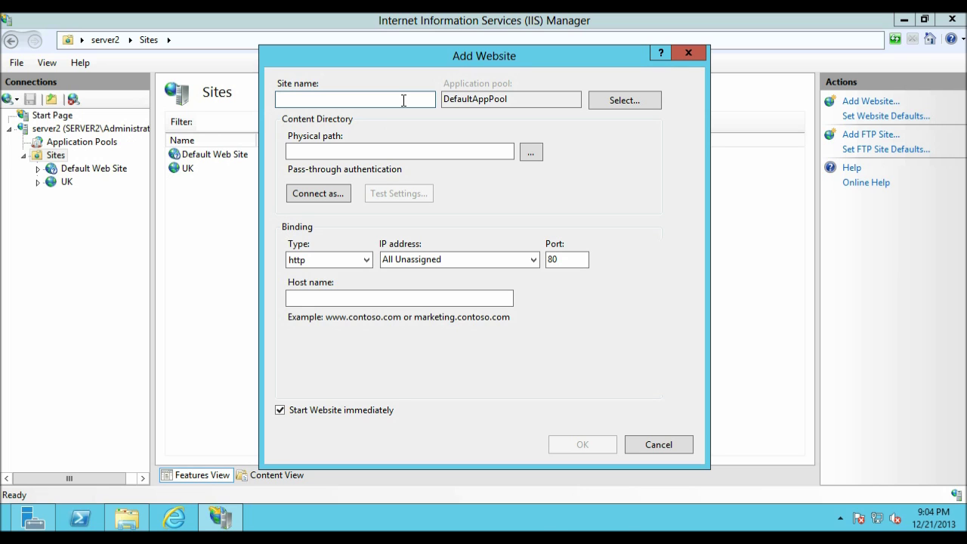
text(INDIA)
click(531, 151)
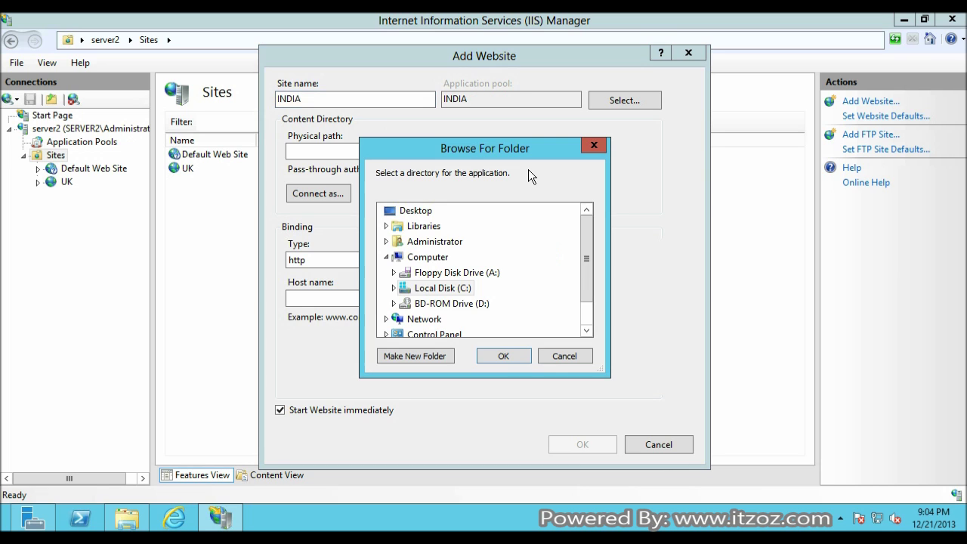
click(398, 291)
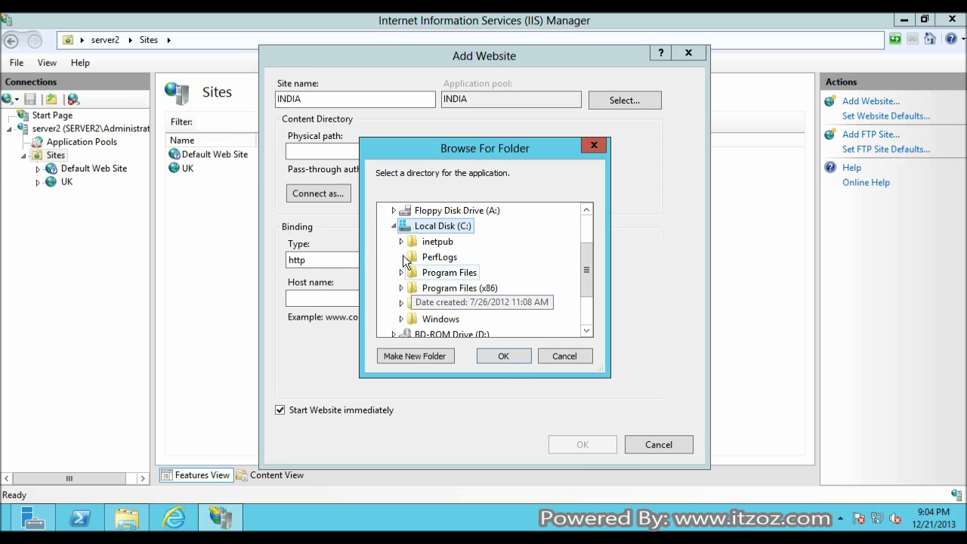
click(401, 242)
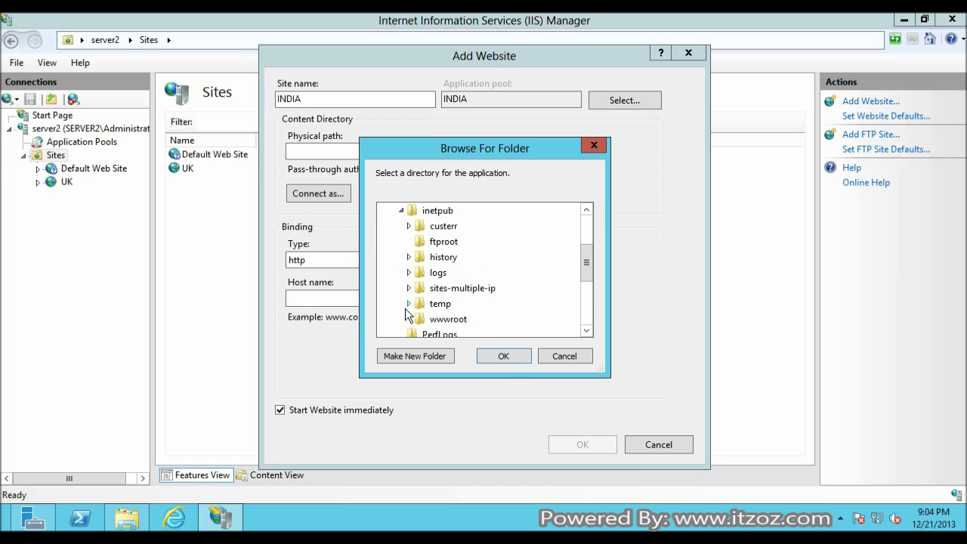
click(409, 289)
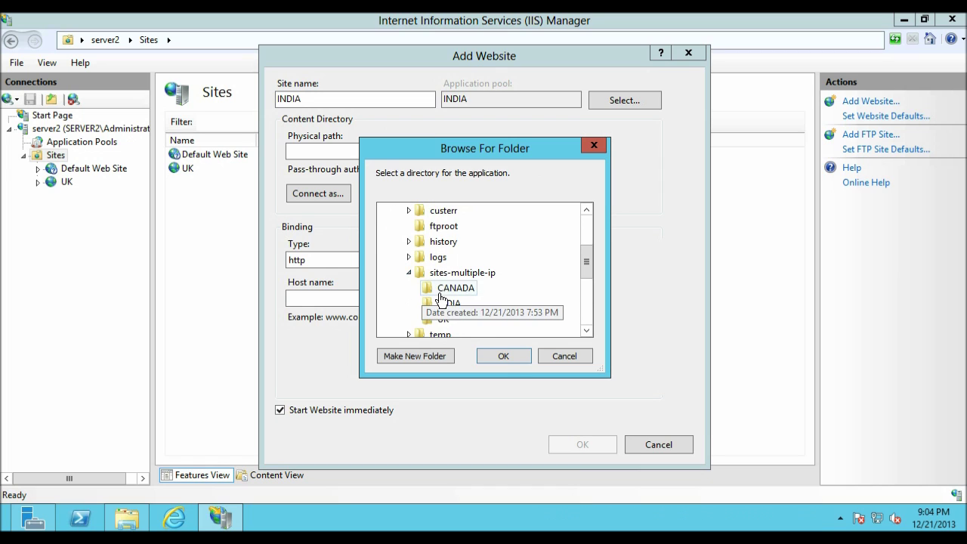
click(444, 306)
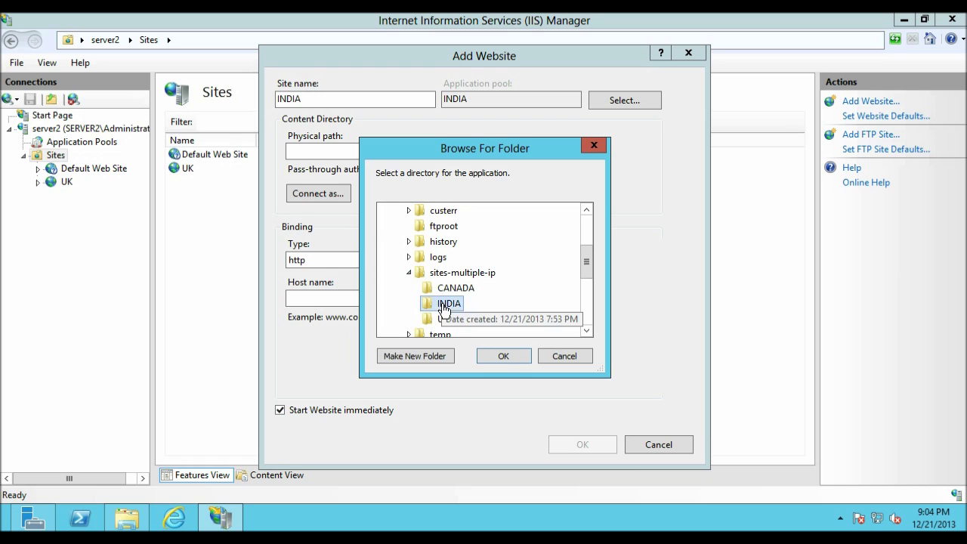
click(503, 355)
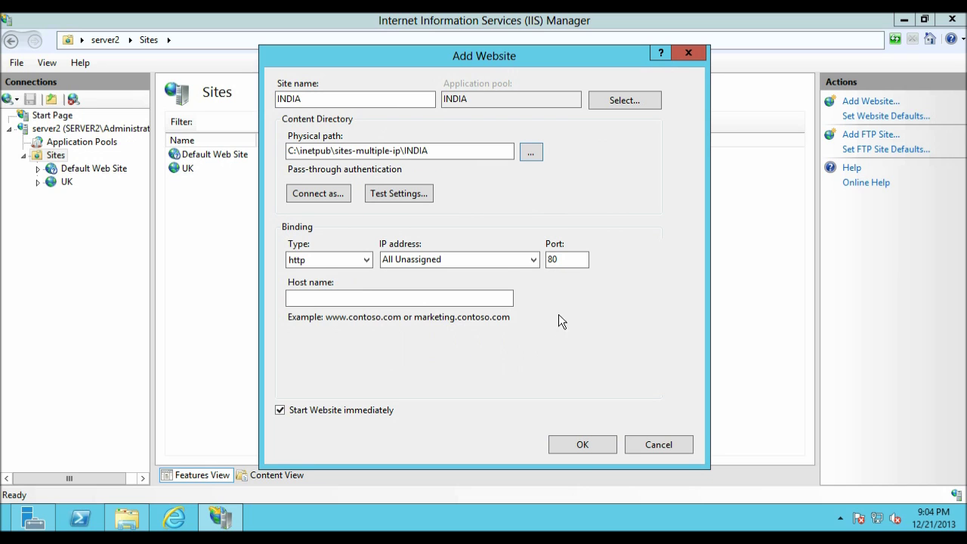
Bind the new INDIA website to IP address 192.168.1.111 and create it.
click(533, 260)
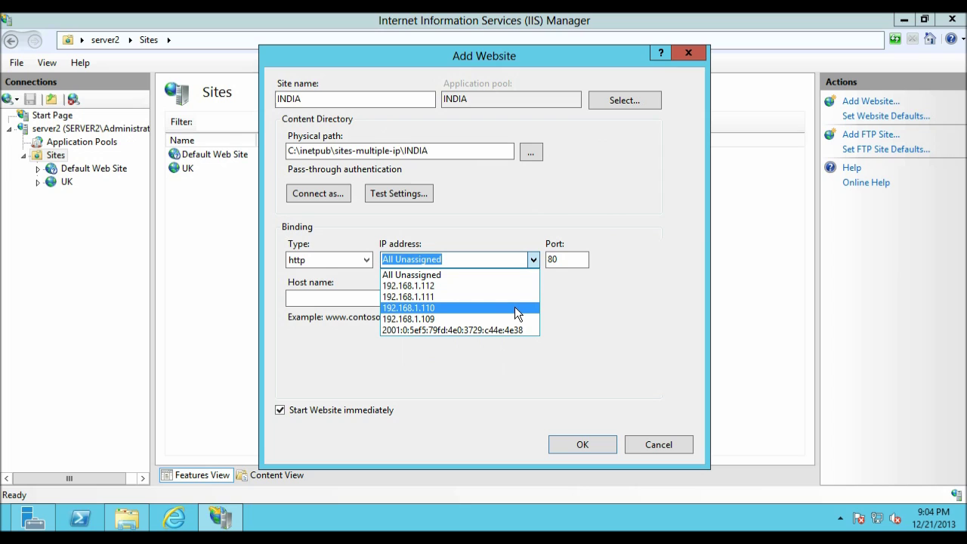
click(514, 296)
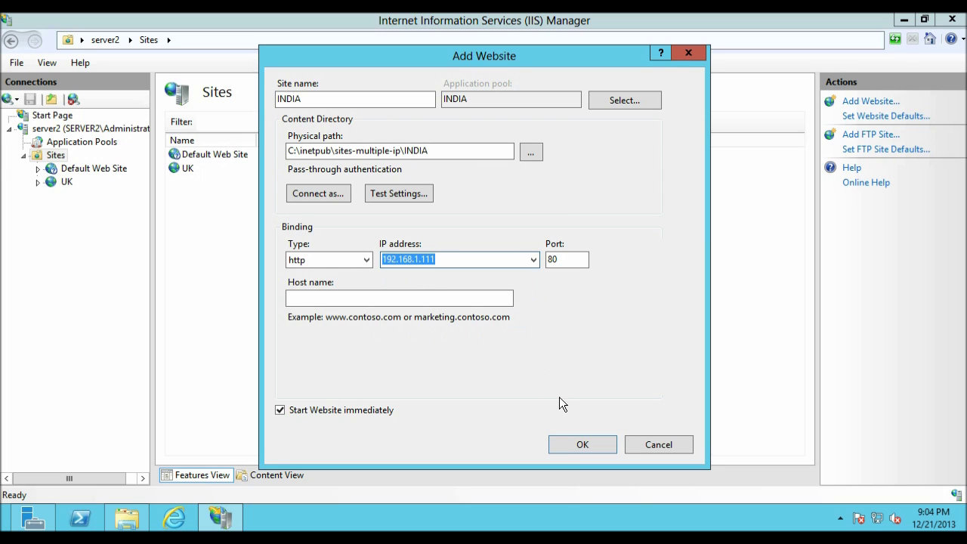
click(579, 445)
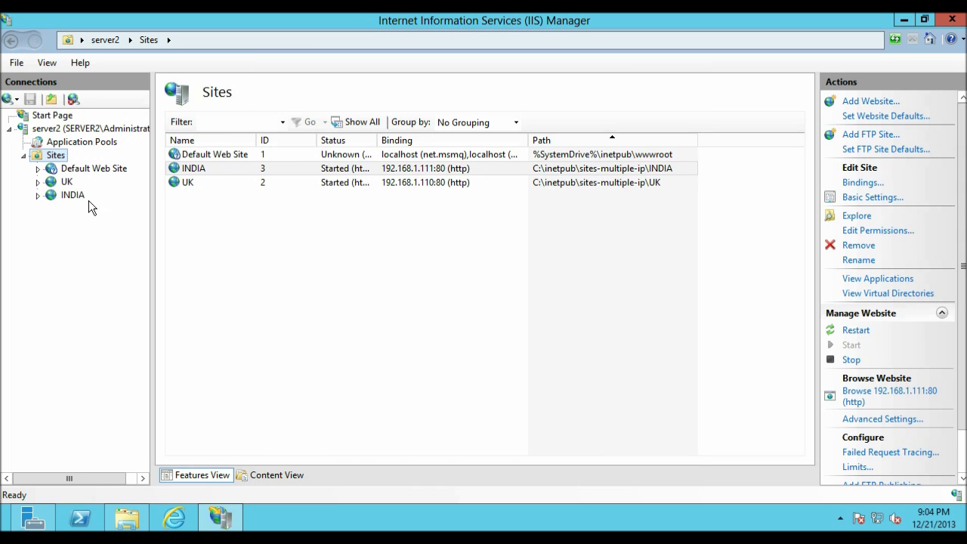
Start another website under Sites named CANADA with physical path C:\inetpub\sites-multiple-ip\CANADA.
right_click(66, 158)
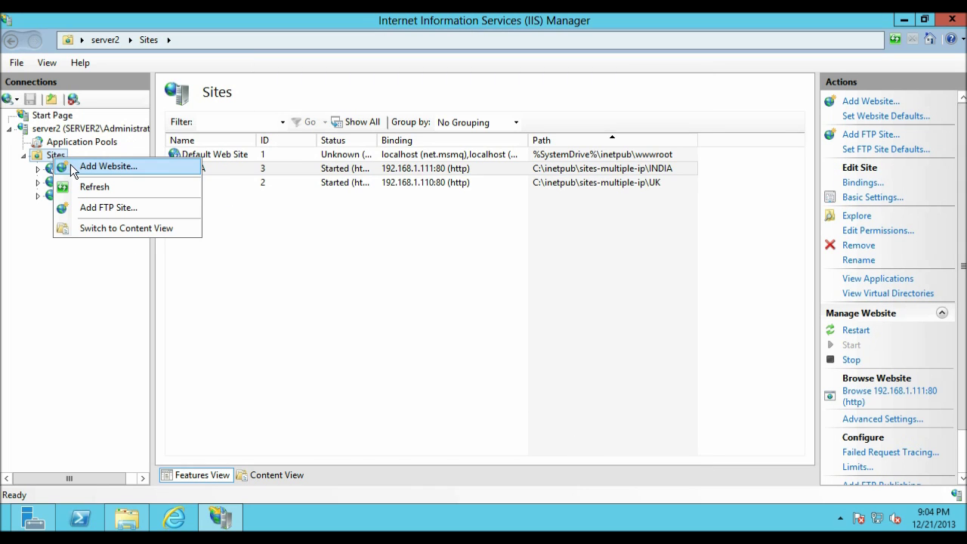
click(70, 165)
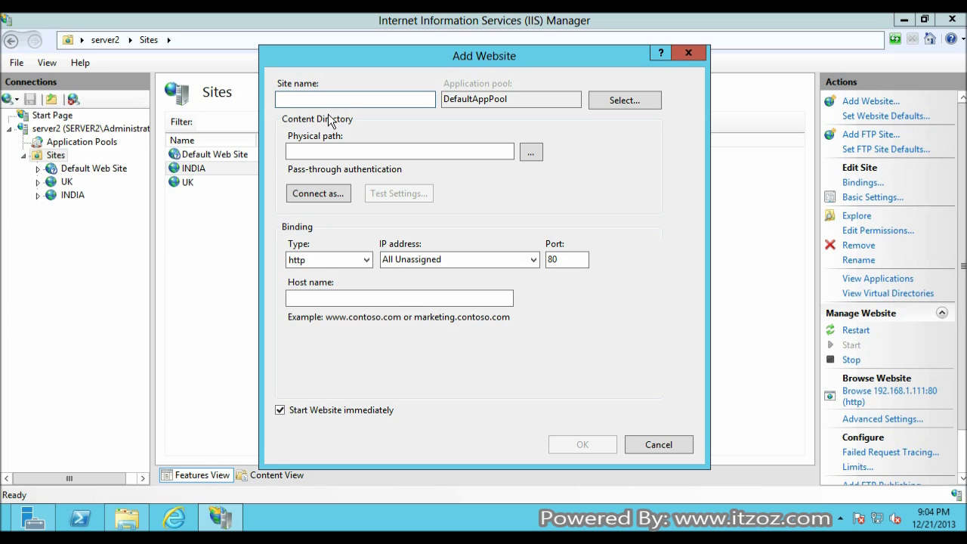
text(CANADA)
click(530, 151)
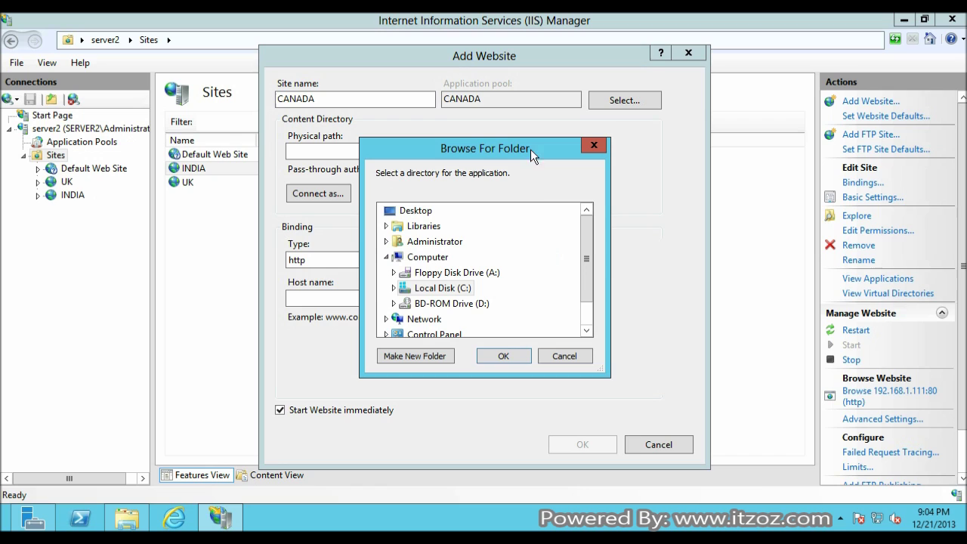
click(392, 289)
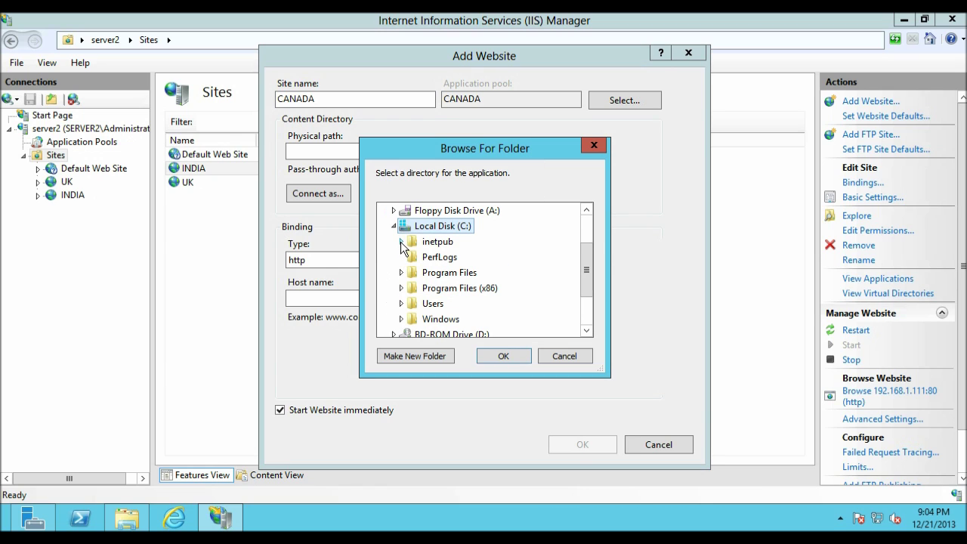
click(401, 242)
click(411, 287)
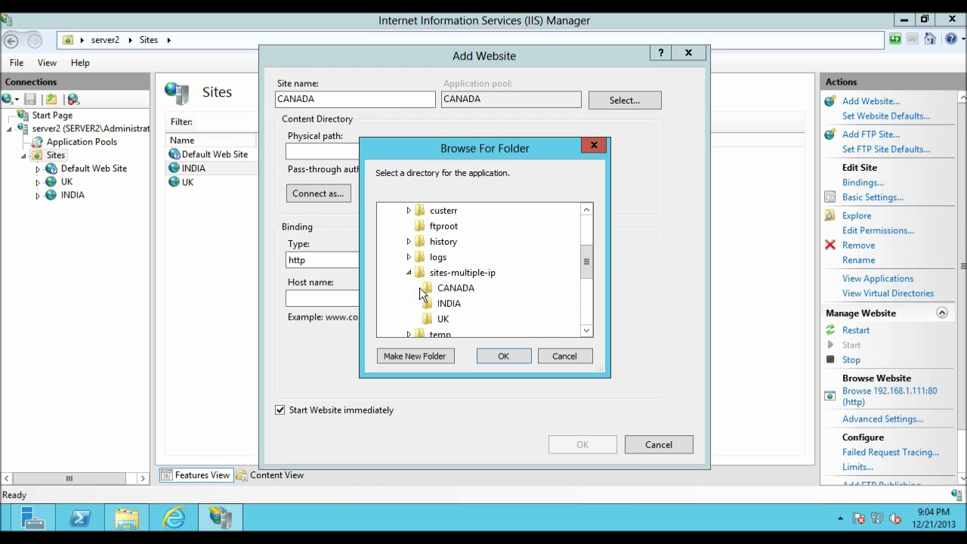
click(446, 291)
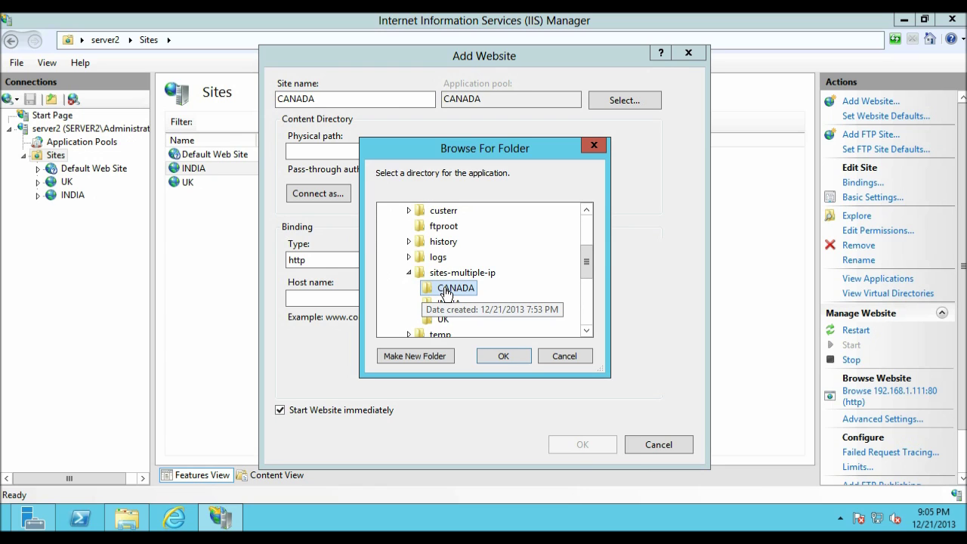
click(520, 353)
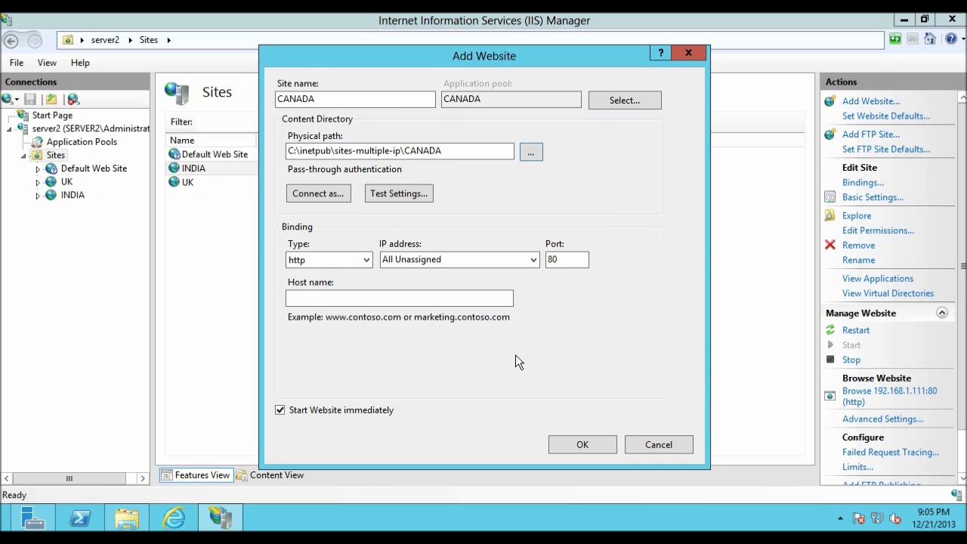
Bind the new CANADA website to IP address 192.168.1.112 on port 80, create it, and select the UK site.
click(529, 265)
click(518, 284)
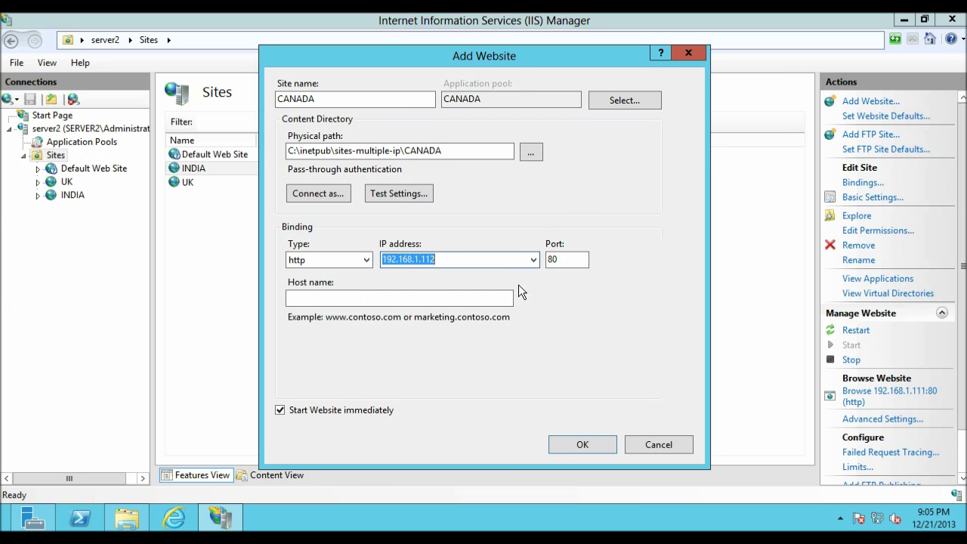
click(560, 259)
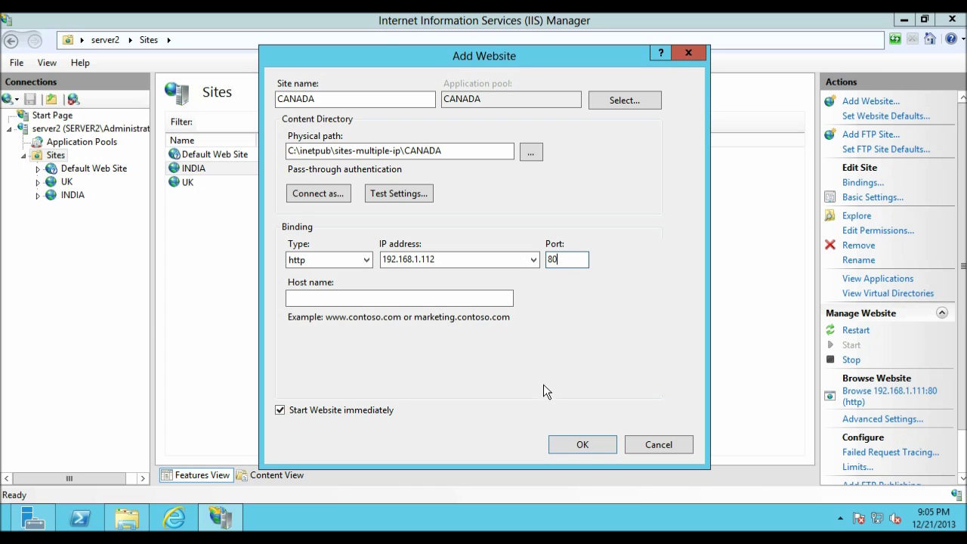
click(581, 445)
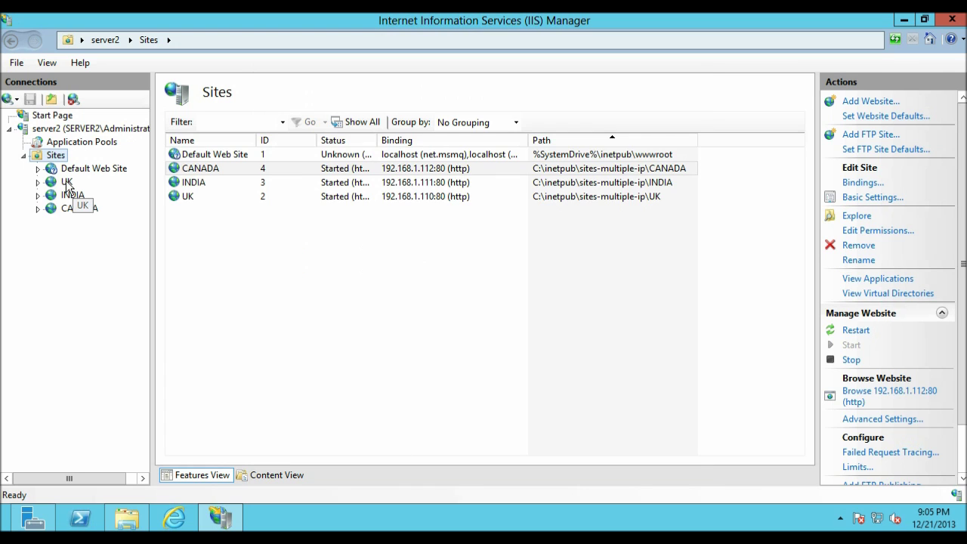
click(66, 181)
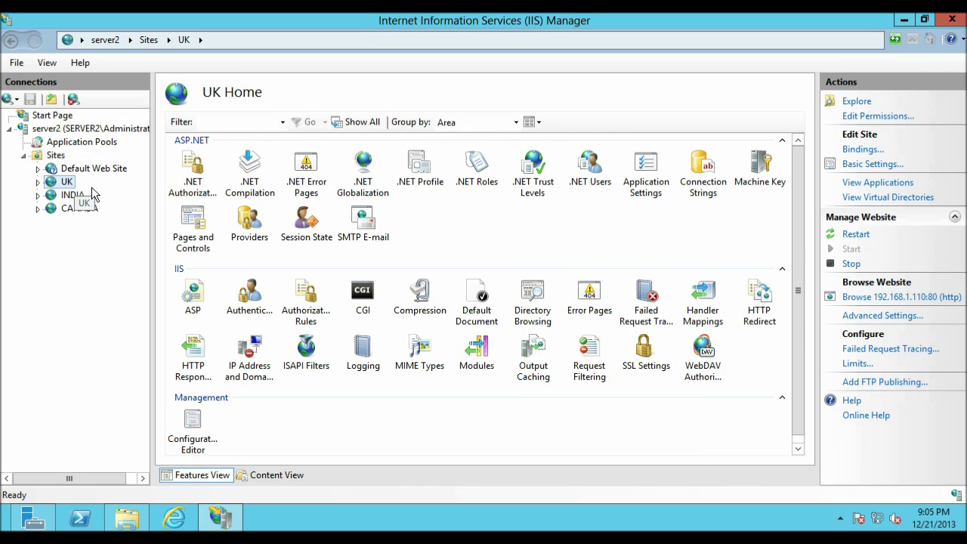
Browse the UK site at 192.168.1.110:80 and the INDIA site at 192.168.1.111:80 in Internet Explorer, returning to IIS Manager after each.
click(858, 297)
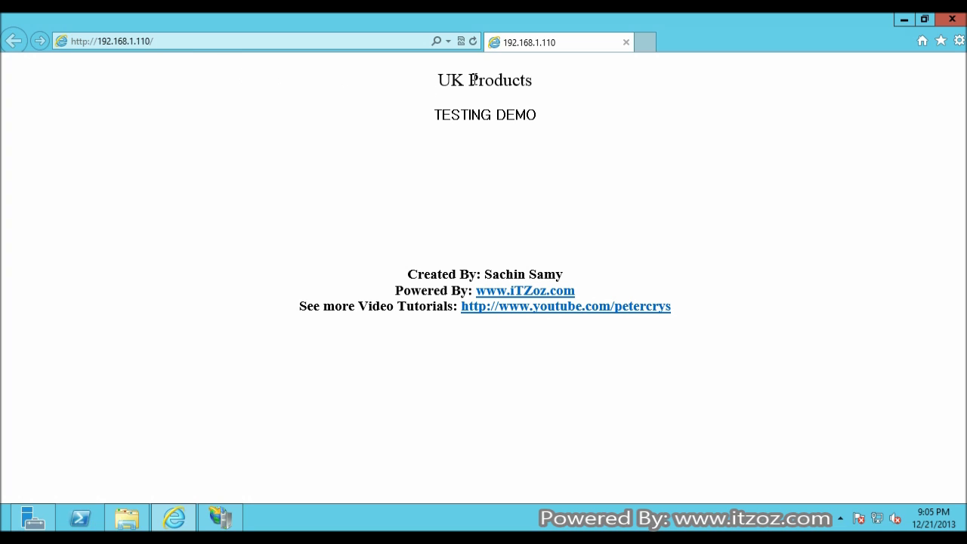
click(905, 21)
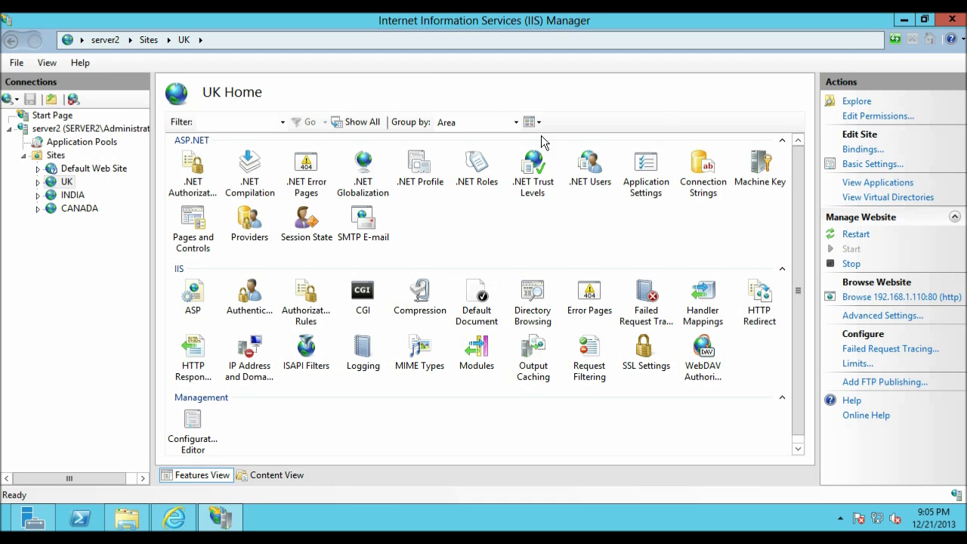
click(83, 196)
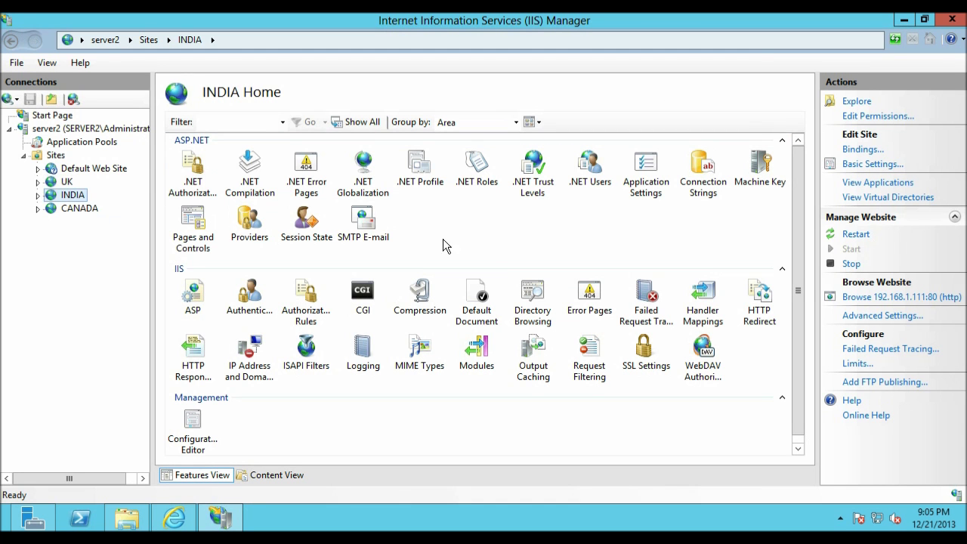
click(864, 301)
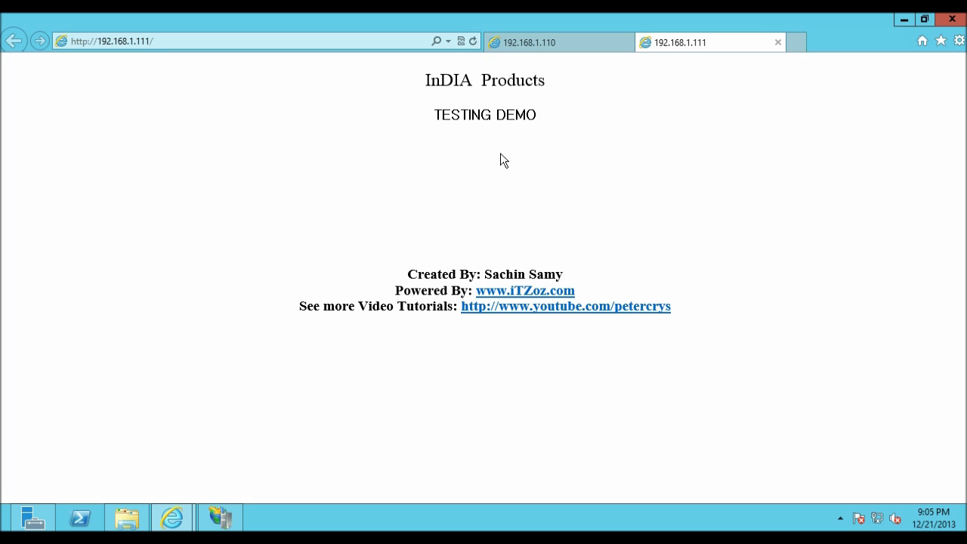
click(219, 518)
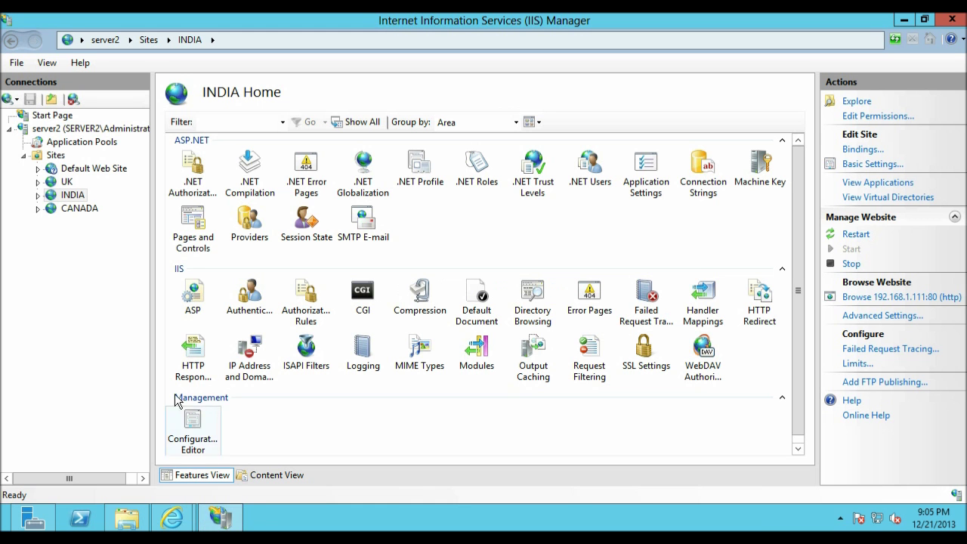
Browse the CANADA site at 192.168.1.112:80, view its page in Internet Explorer, and close the browser with all its tabs.
click(87, 209)
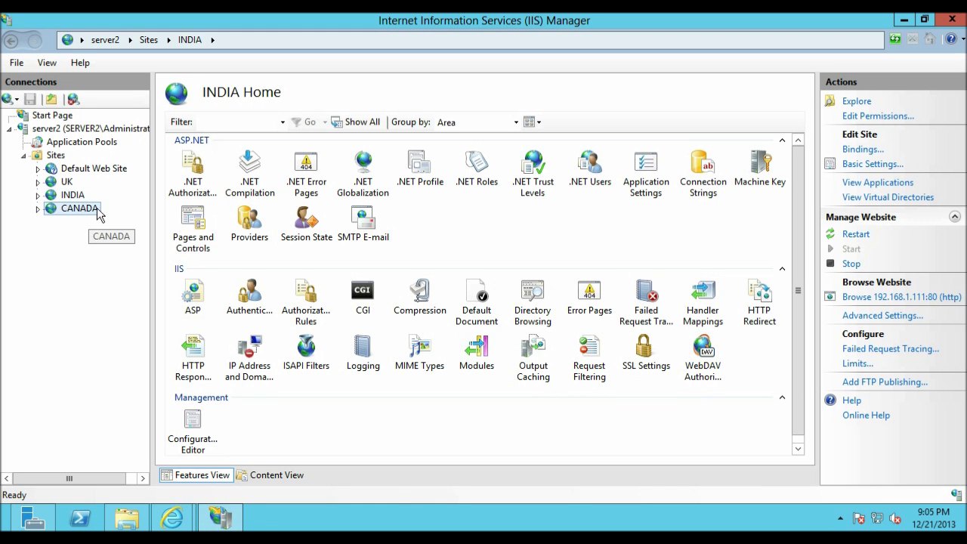
click(890, 300)
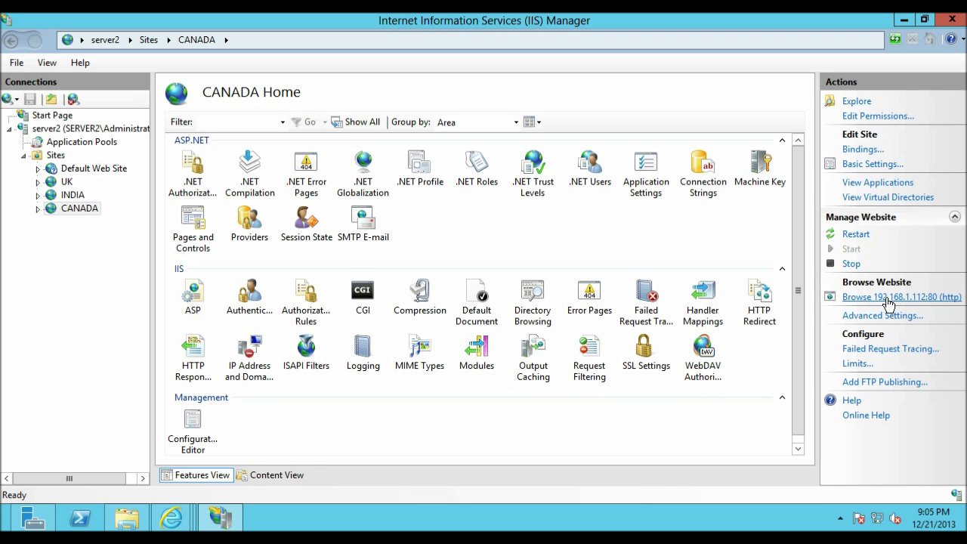
click(172, 519)
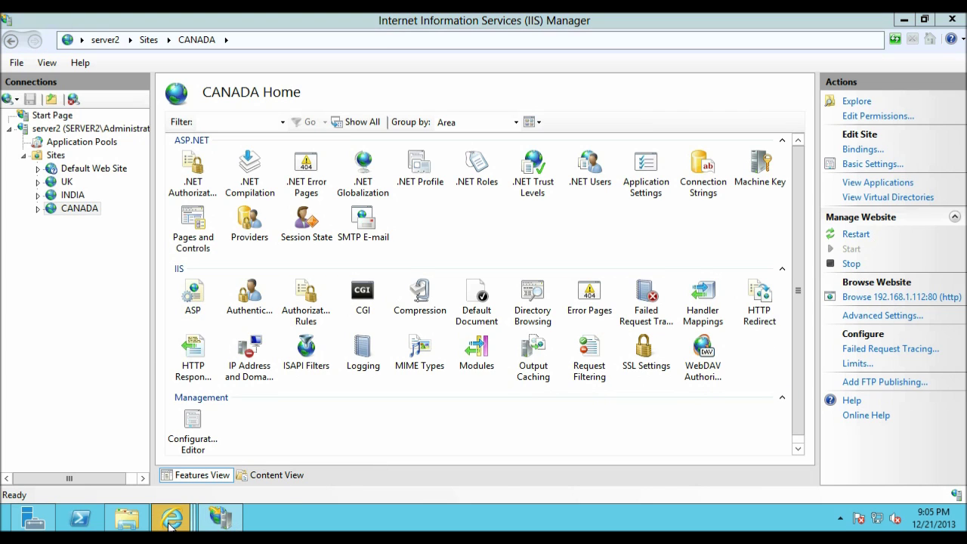
click(148, 464)
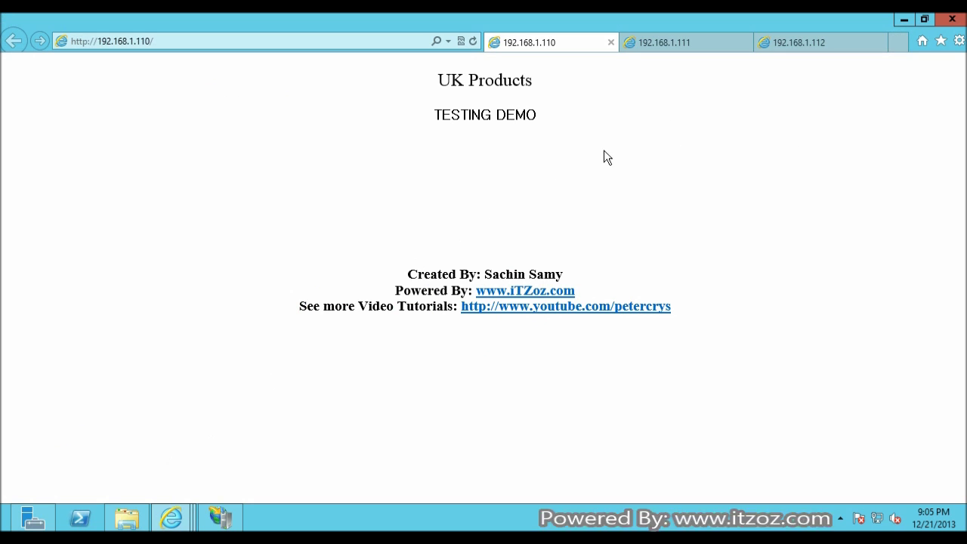
click(812, 44)
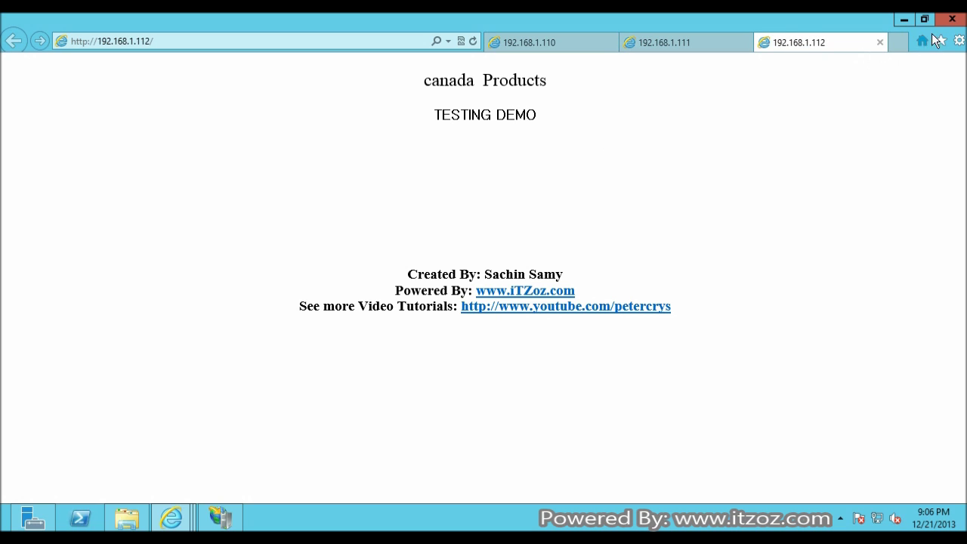
click(954, 23)
click(457, 268)
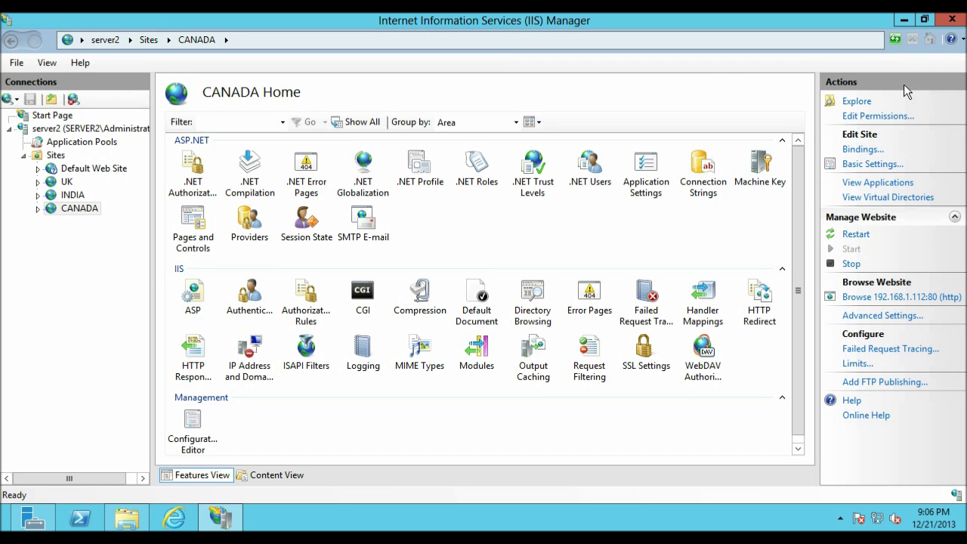